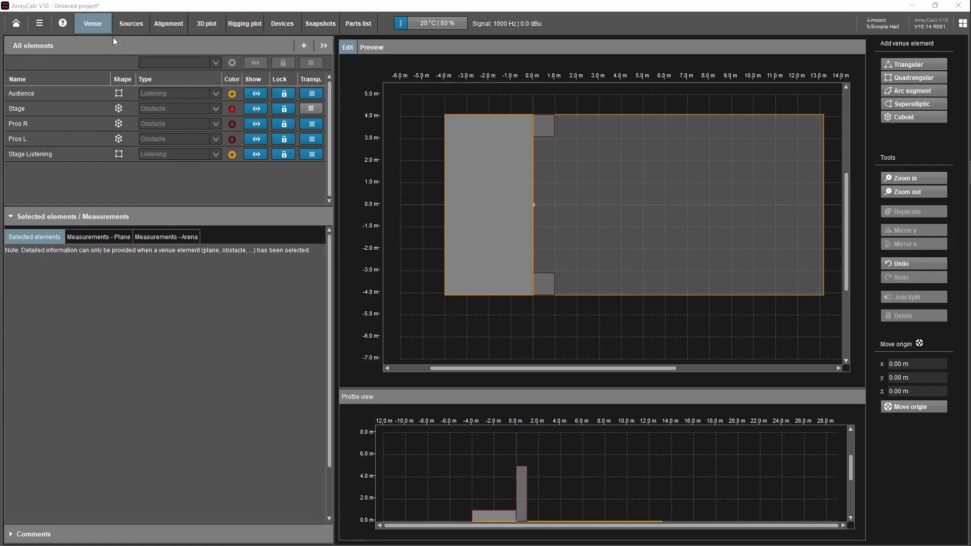
Step: Add a point sources group to the project's sources
click(131, 23)
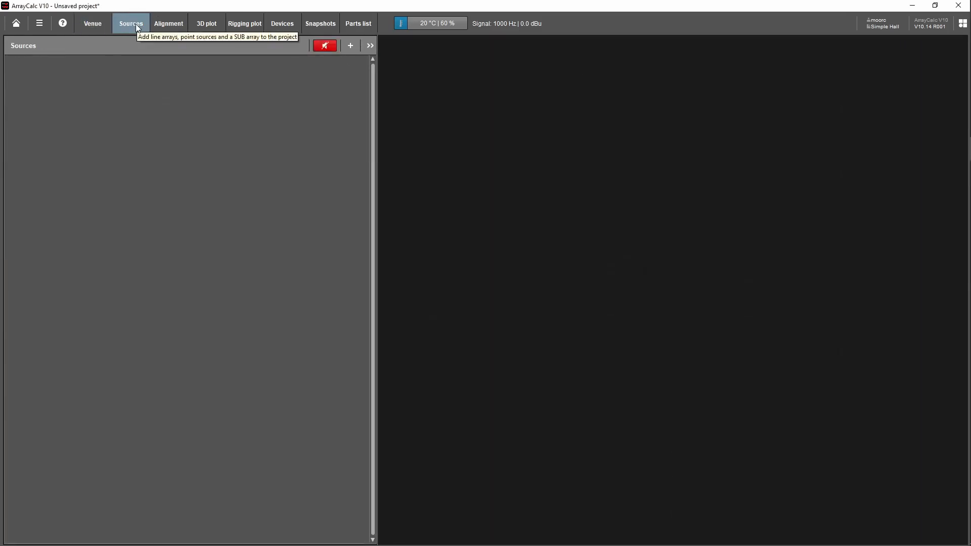
click(16, 29)
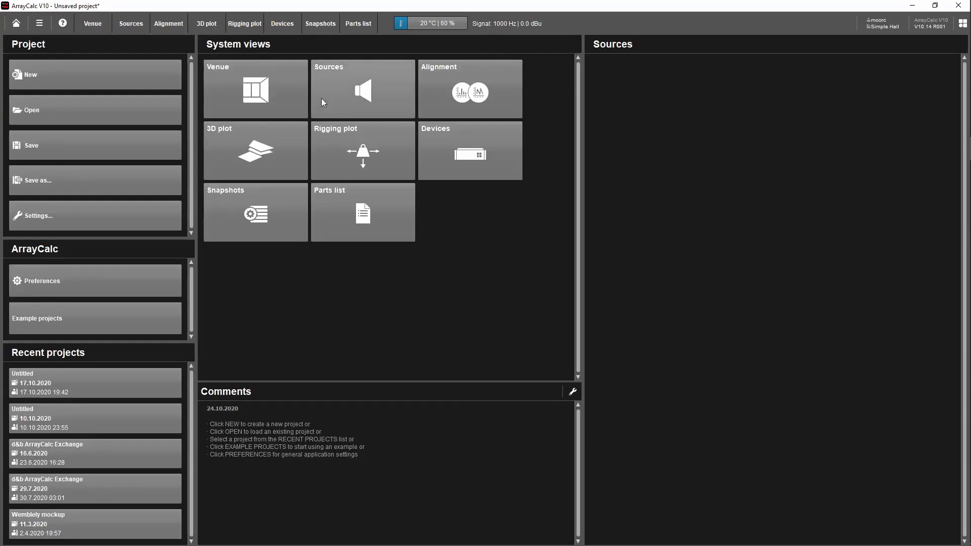
click(382, 84)
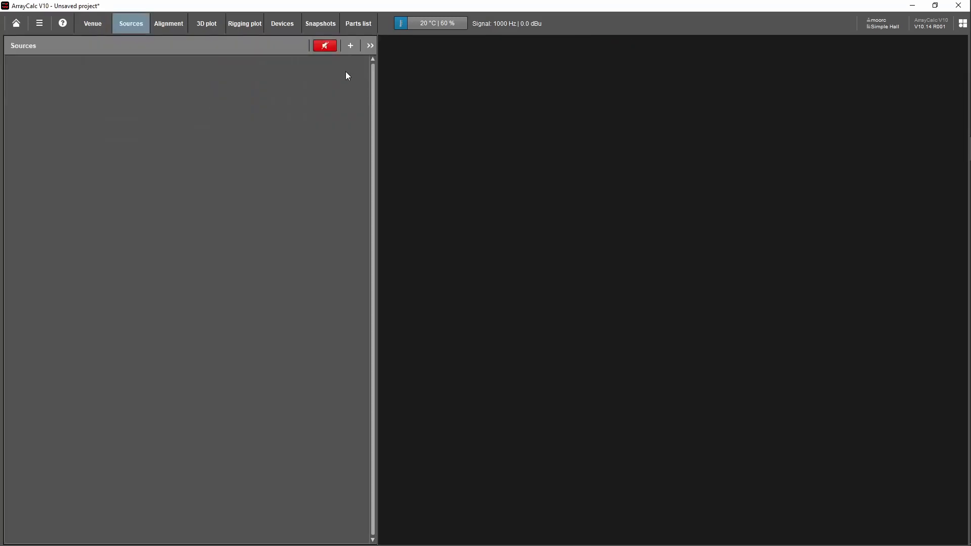
click(351, 46)
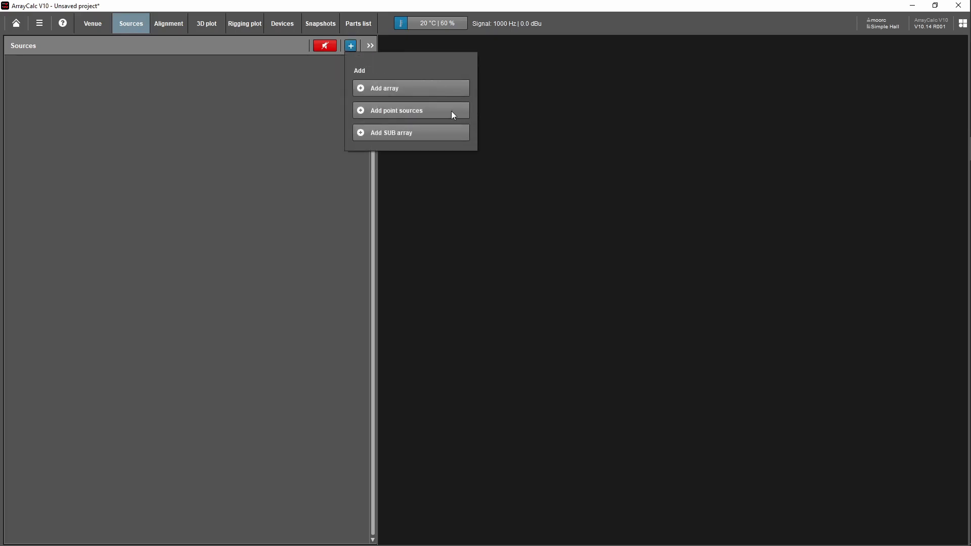
click(411, 112)
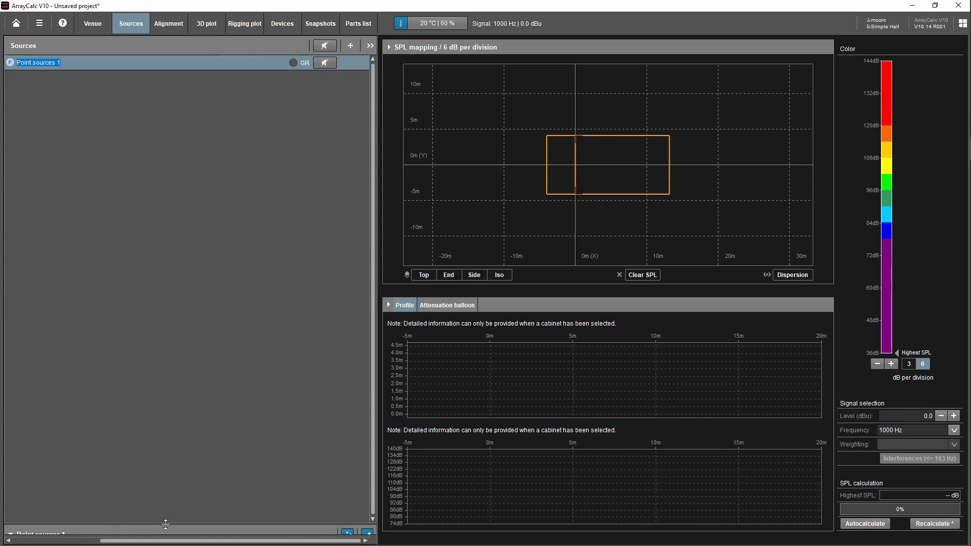
Step: Enlarge the point source group's settings area and choose E-Series as its loudspeaker system
drag(165, 524, 155, 108)
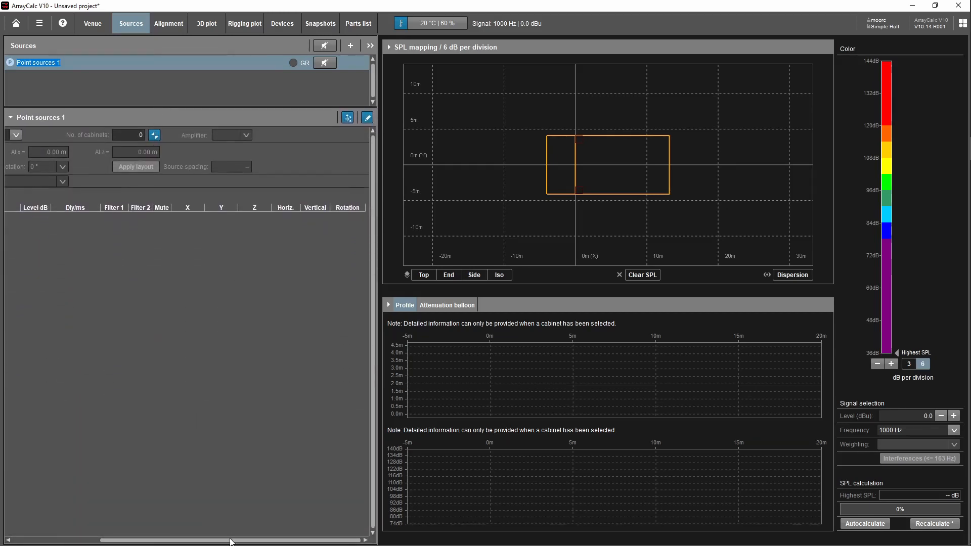
drag(228, 542, 58, 520)
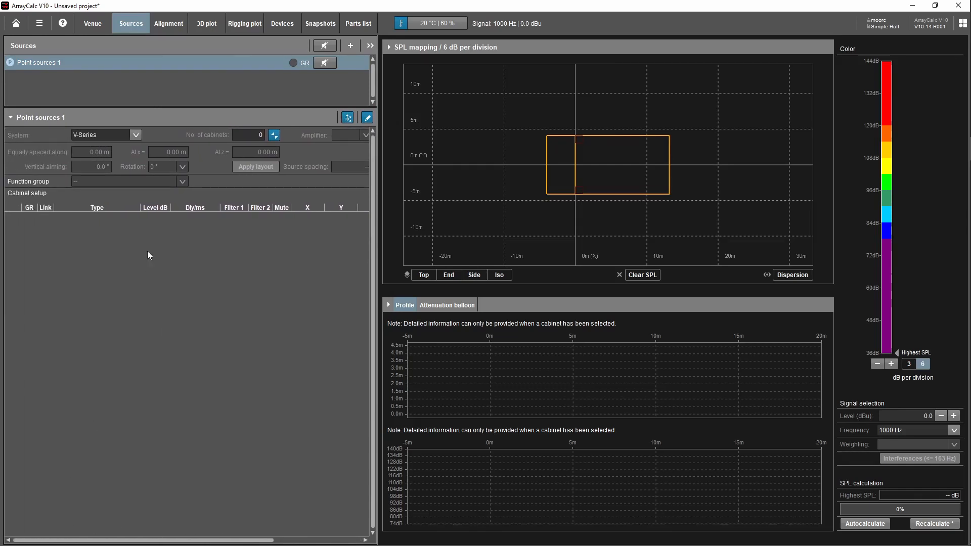
click(136, 134)
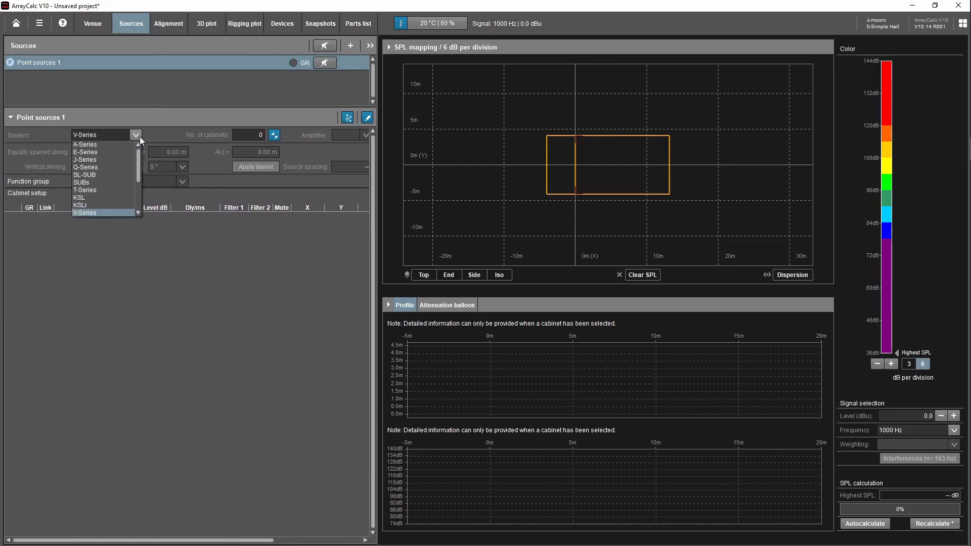
mouse_move(137, 160)
mouse_down()
mouse_move(136, 205)
mouse_move(138, 143)
mouse_up()
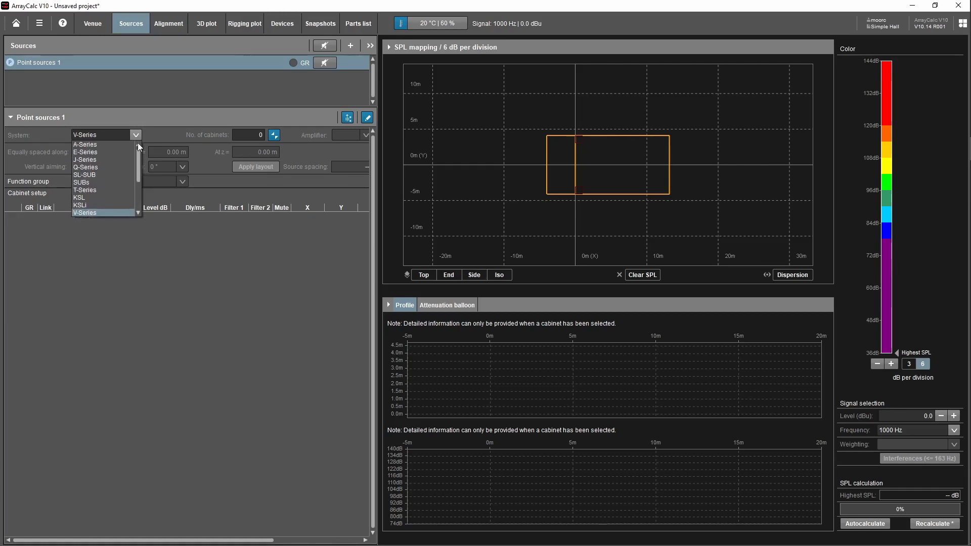
click(87, 152)
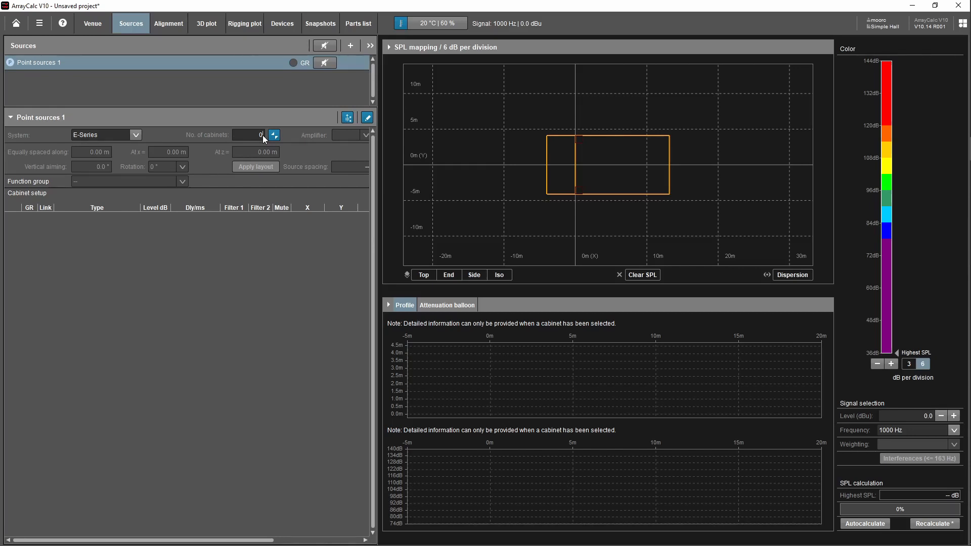
Step: Set the number of cabinets to 2, with the symmetric pairing of the cabinets switched off and on again
key(BackSpace)
key(Return)
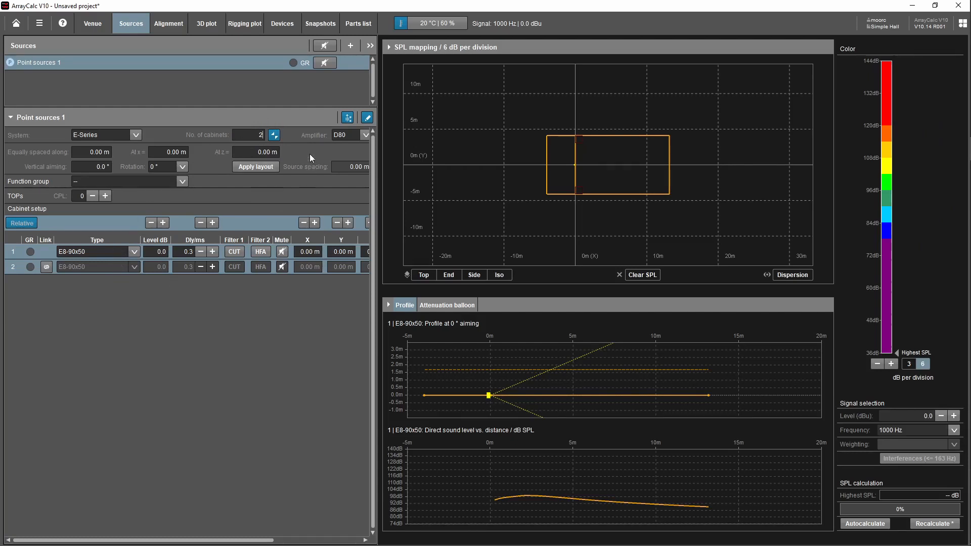
click(274, 135)
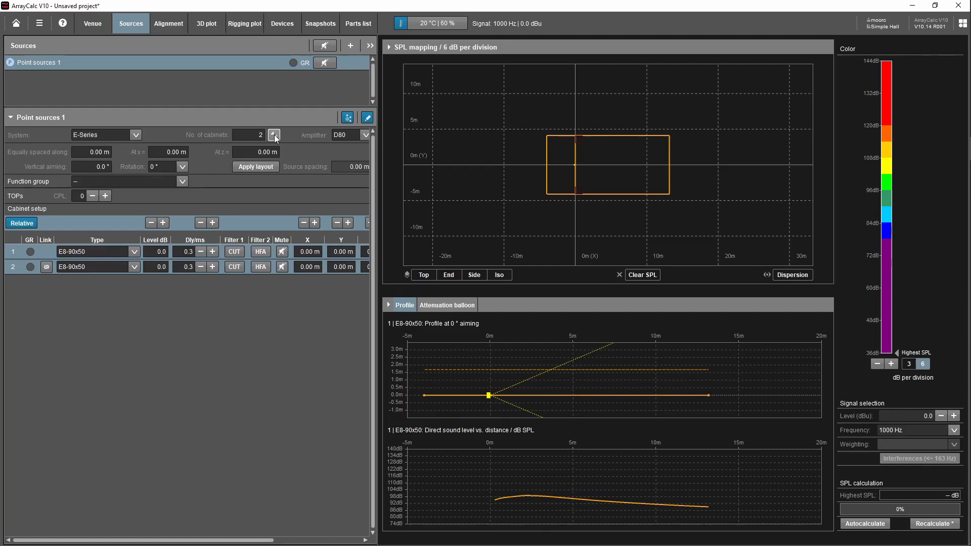
click(274, 134)
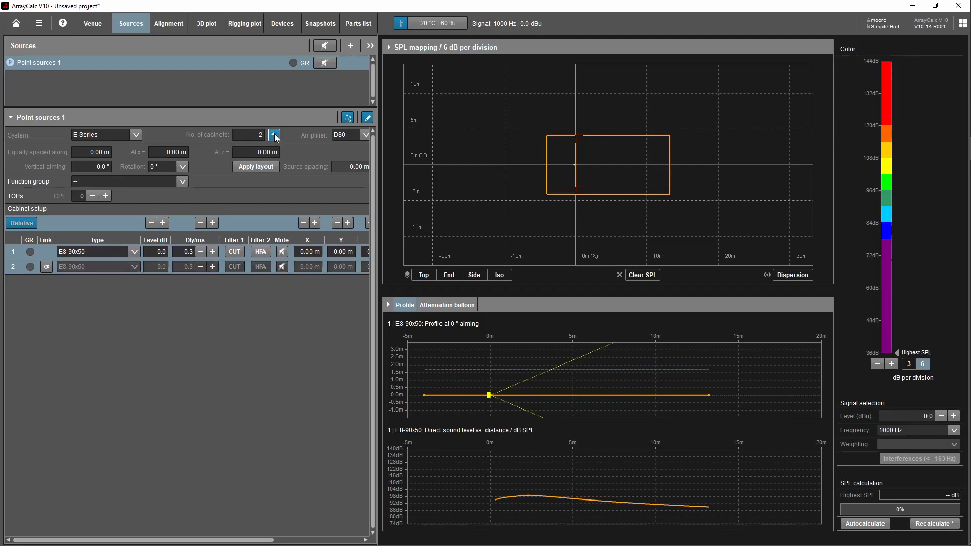
Step: Set the first cabinet's Z position to 3 m
click(308, 539)
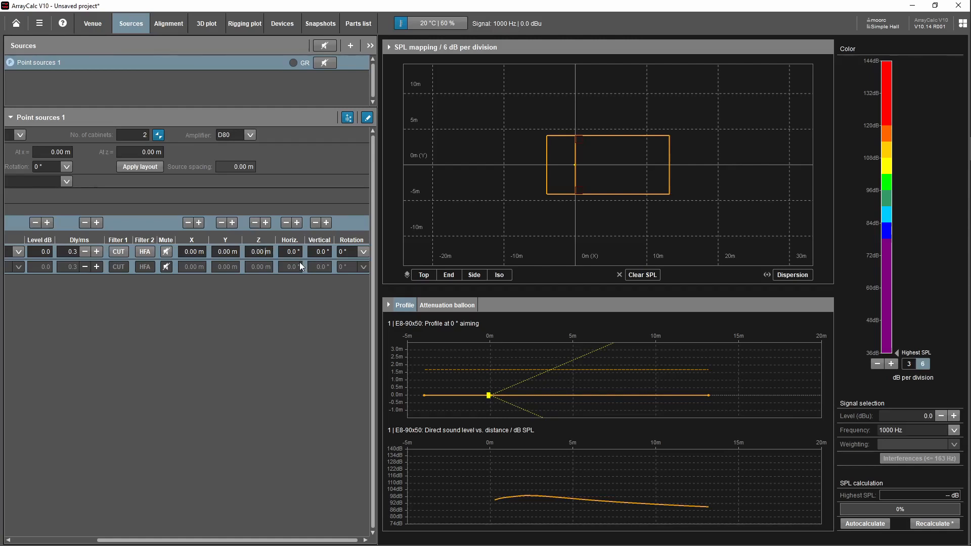
key(BackSpace)
key(BackSpace)
key(BackSpace)
key(BackSpace)
text(3)
key(Return)
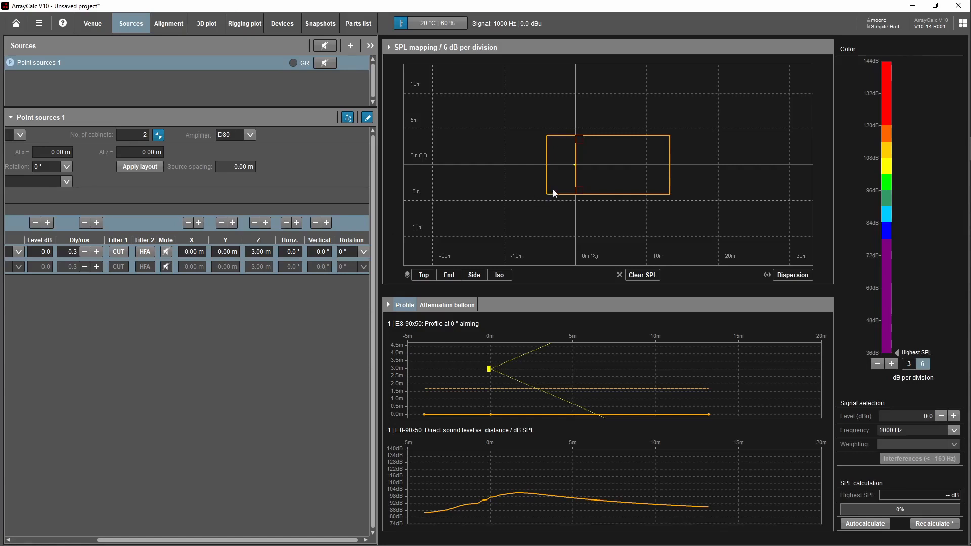
Step: Set the first cabinet's X position to 1.5 m, after trying 1 m
scroll(589, 163, up, 4)
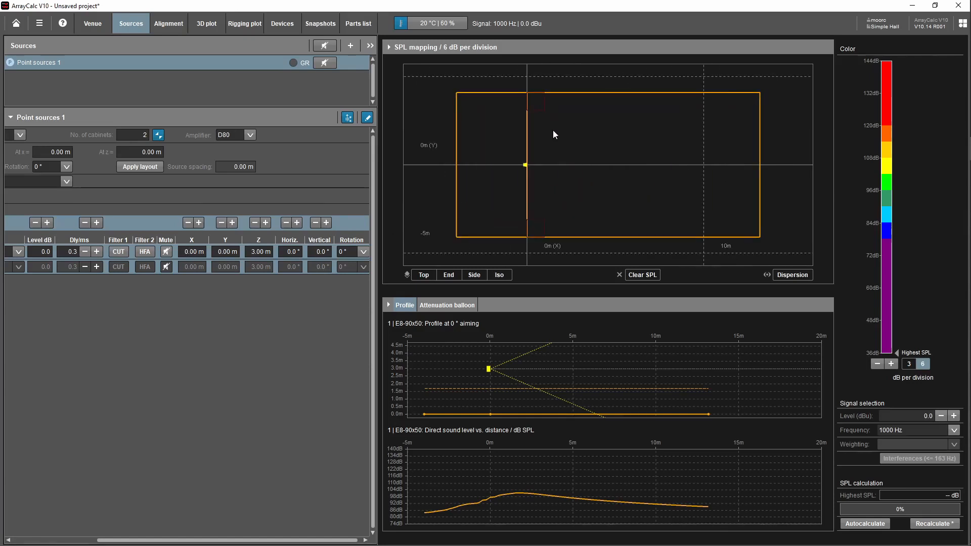
scroll(553, 130, up, 1)
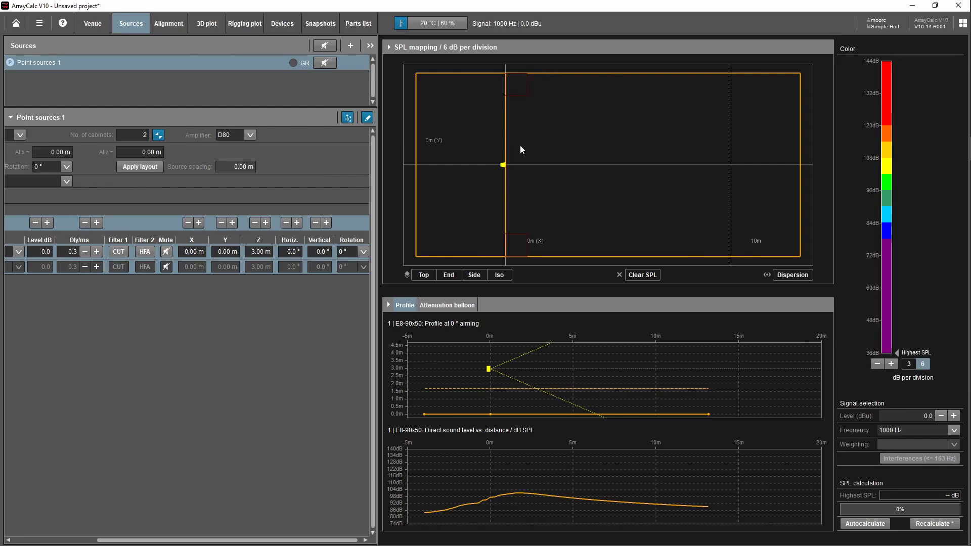
scroll(531, 187, down, 2)
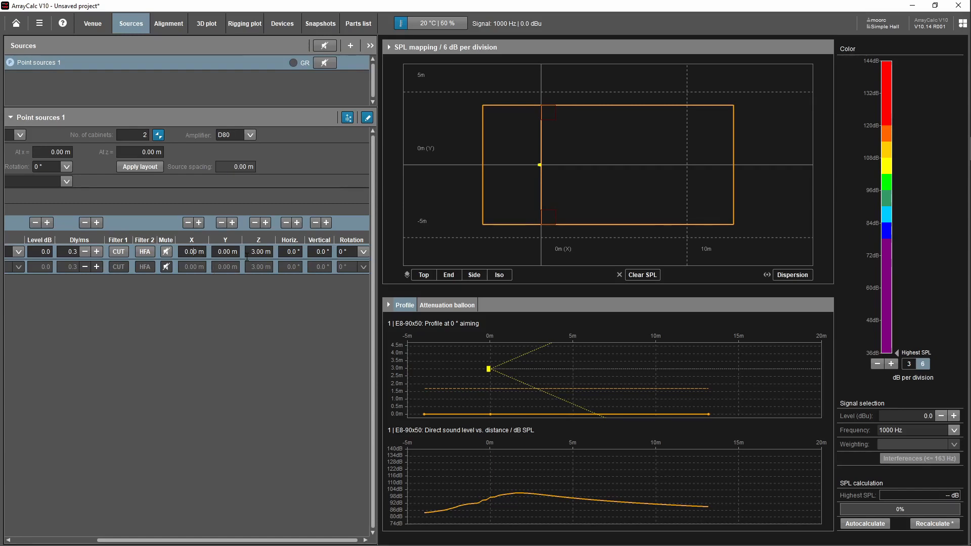
key(BackSpace)
key(BackSpace)
key(BackSpace)
key(BackSpace)
text(1)
key(Return)
text(1.5)
key(Return)
Step: Set the first cabinet's Y position to 3.50 m, after trying 4 m
key(BackSpace)
key(BackSpace)
key(BackSpace)
key(BackSpace)
text(4)
key(Return)
key(BackSpace)
key(Delete)
text(3.50)
key(Return)
Step: Examine the cabinet pair's placement relative to the stage and proscenium obstacles from several angles, and return to the top view
scroll(572, 120, up, 3)
mouse_move(523, 103)
mouse_down()
mouse_move(557, 200)
mouse_move(526, 117)
mouse_move(612, 211)
mouse_move(526, 145)
mouse_move(513, 151)
mouse_move(569, 143)
mouse_move(566, 94)
mouse_move(638, 226)
mouse_move(598, 180)
mouse_move(575, 132)
mouse_move(580, 118)
mouse_move(572, 127)
mouse_up()
scroll(581, 122, up, 6)
scroll(580, 126, down, 9)
scroll(571, 118, up, 2)
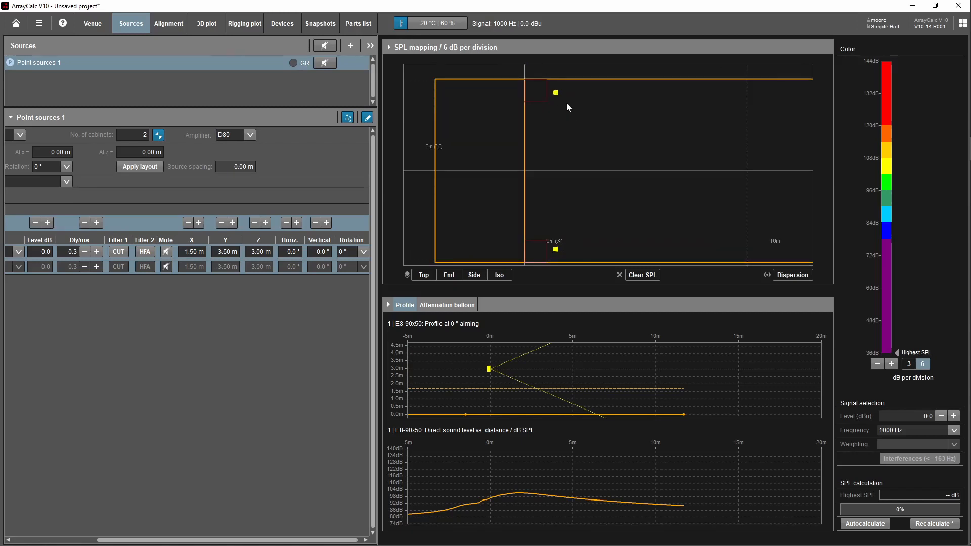
drag(574, 89, 576, 180)
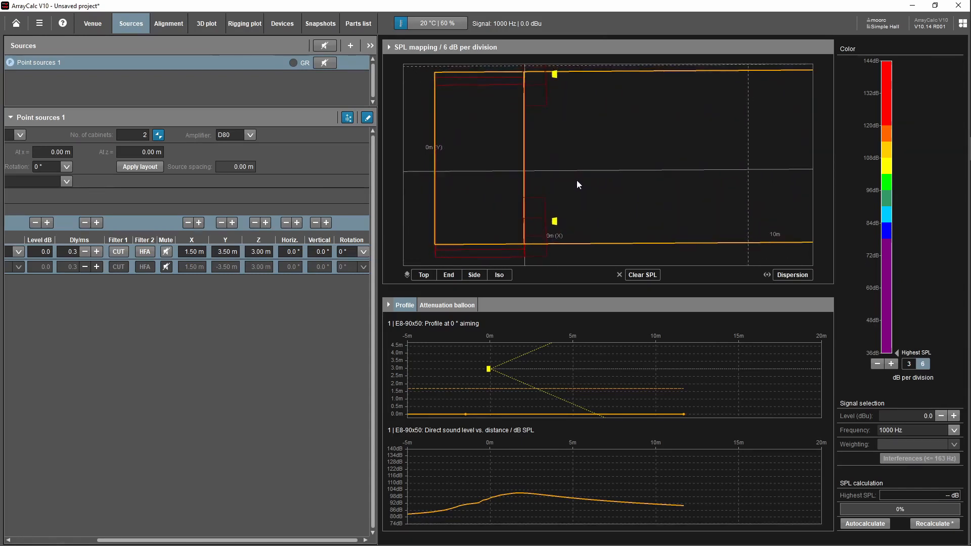
drag(440, 232, 557, 180)
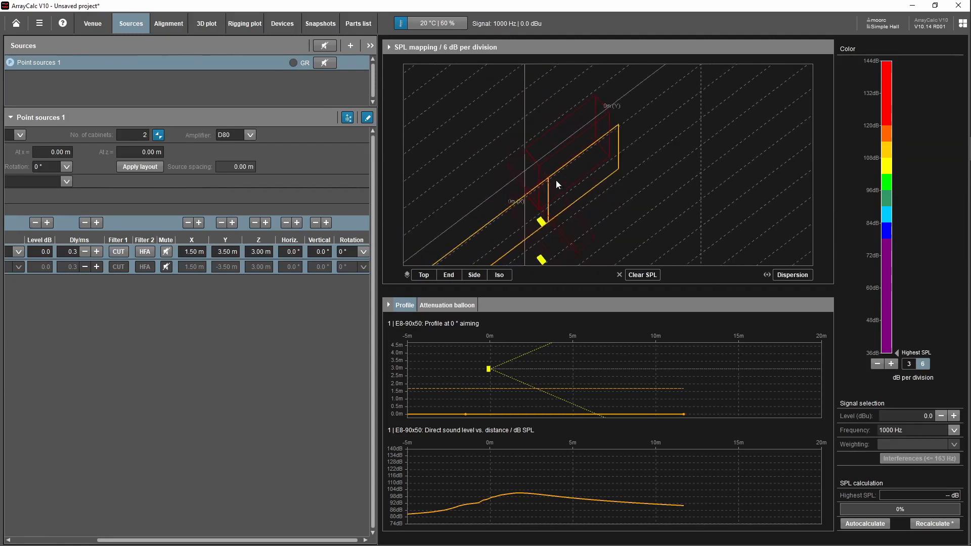
click(423, 275)
scroll(557, 138, up, 5)
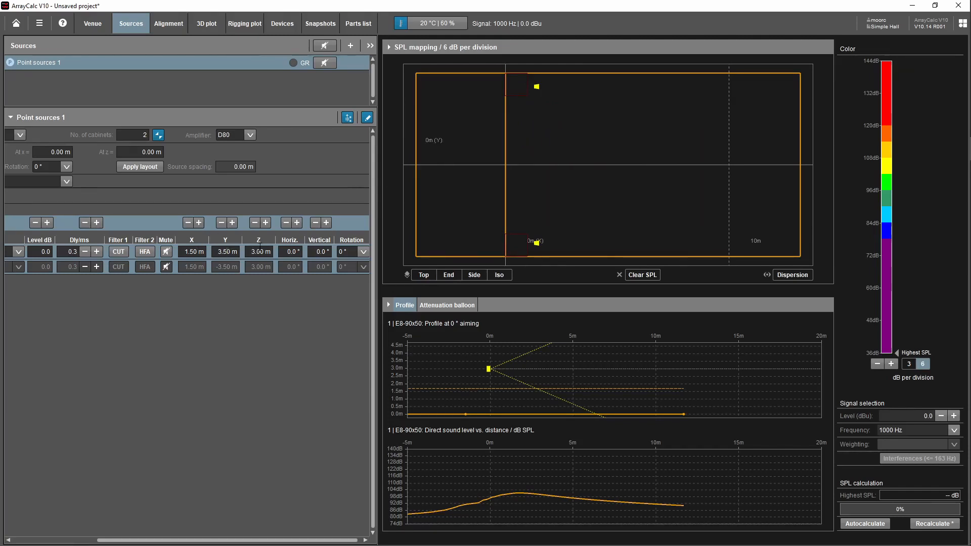
Step: Set the first cabinet's Y position to 3.20 m and display the dispersion lines in the SPL mapping
key(BackSpace)
text(2)
key(Return)
click(793, 274)
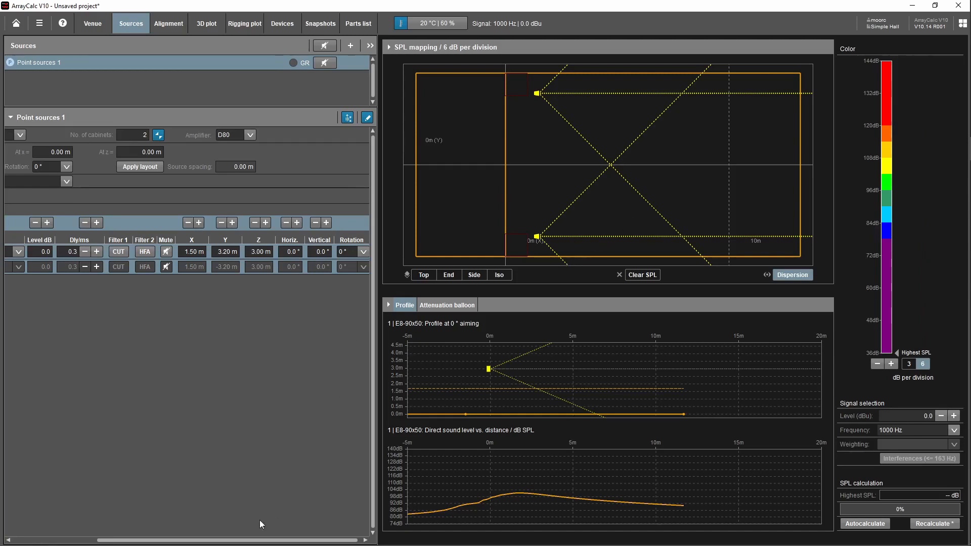
Step: Change the first cabinet's type to E8-50x90
drag(268, 542, 166, 539)
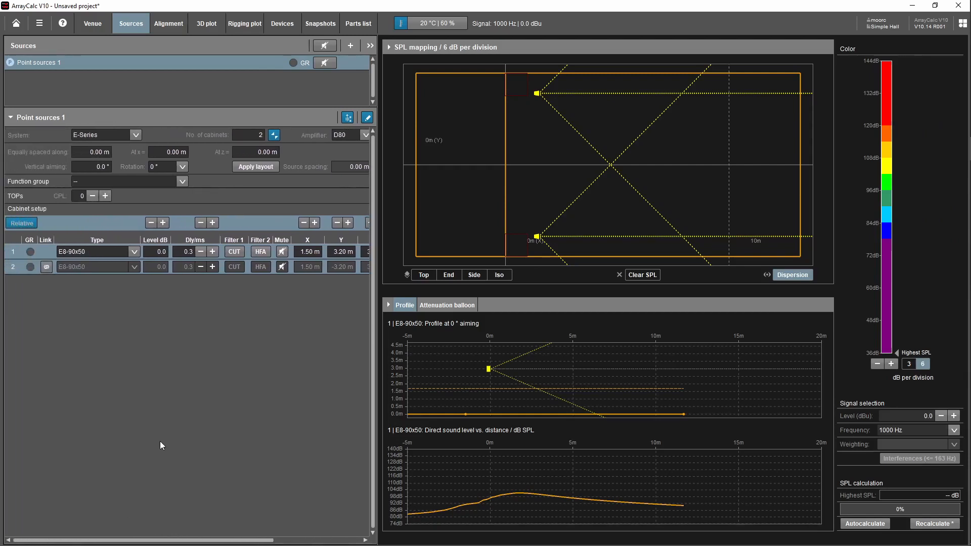
click(134, 252)
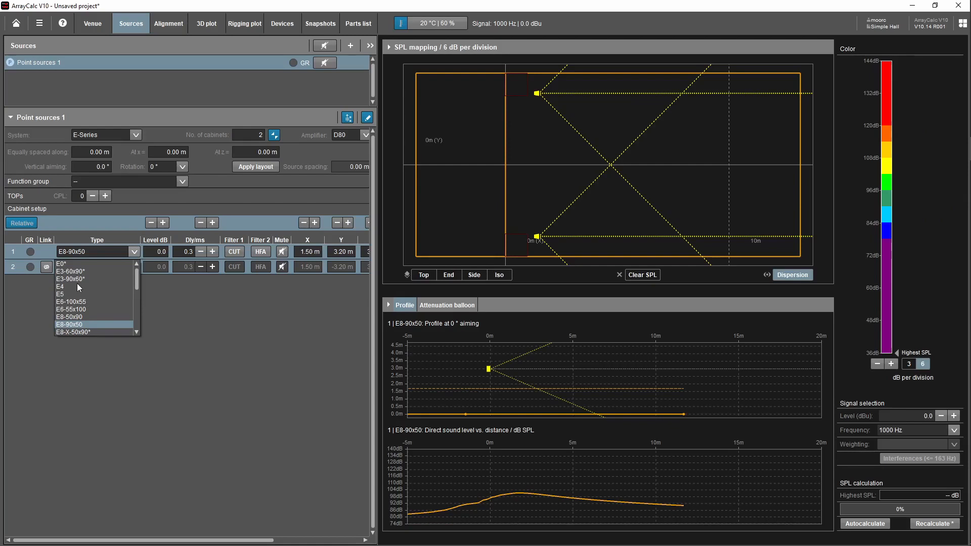
scroll(81, 284, down, 2)
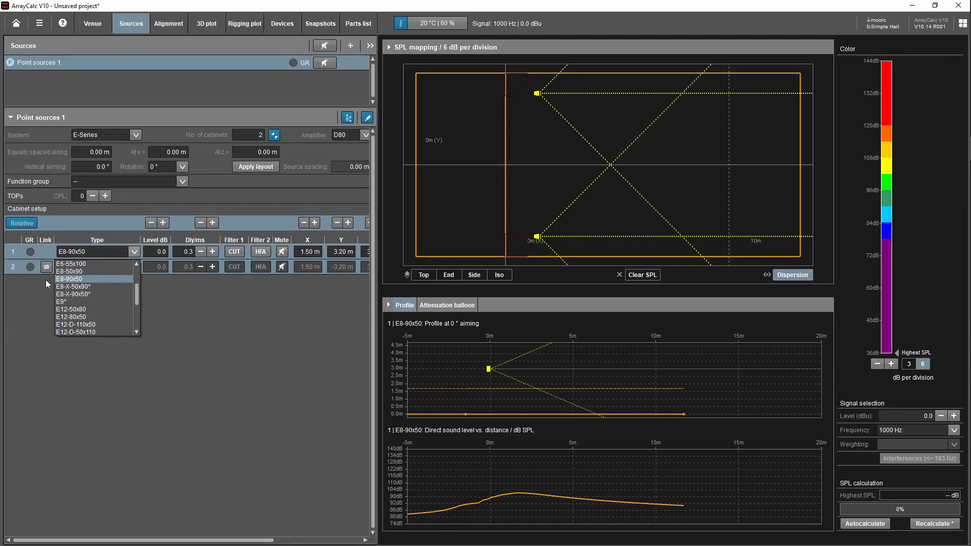
click(86, 271)
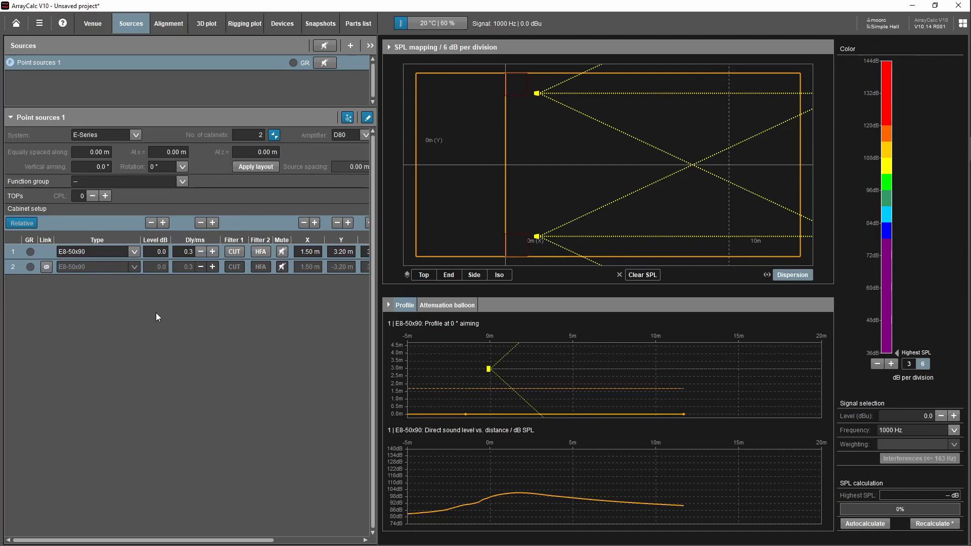
Step: Change the first cabinet's type to E12-80x50
click(135, 250)
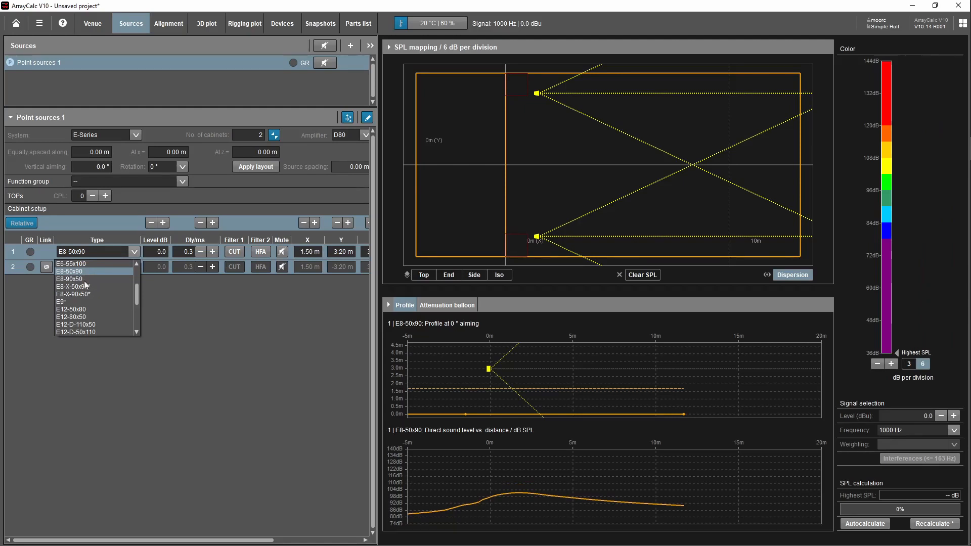
scroll(85, 286, down, 1)
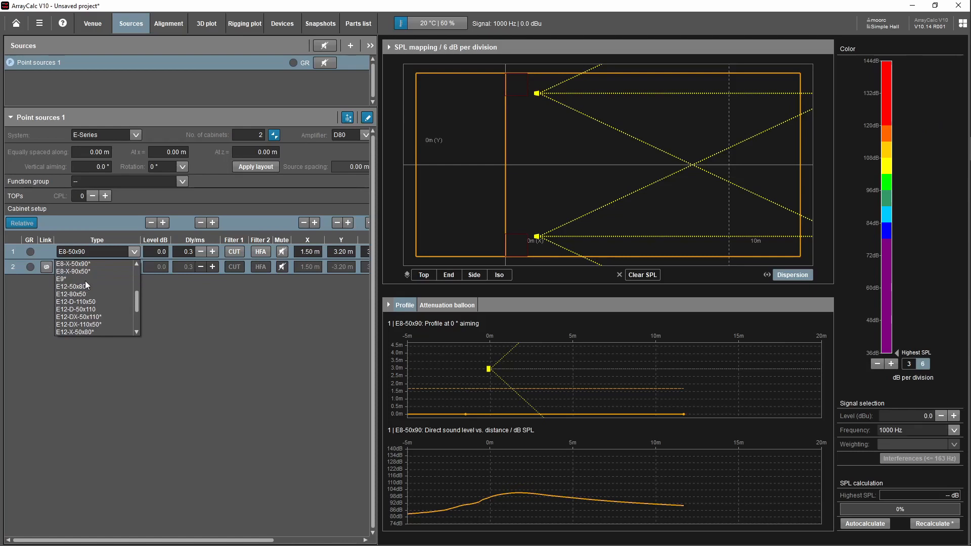
scroll(85, 284, down, 1)
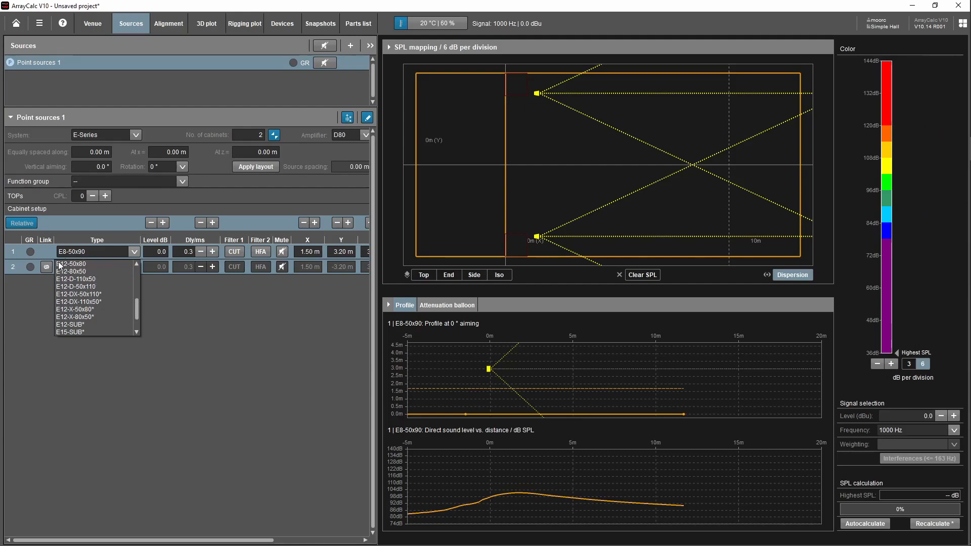
click(86, 271)
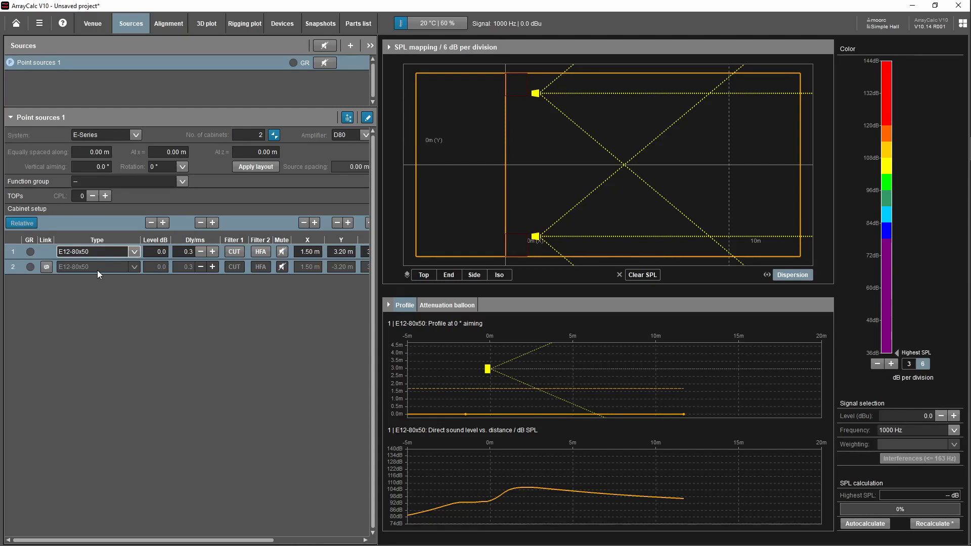
Step: Set the first cabinet's horizontal aiming angle to 20°
drag(159, 540, 201, 542)
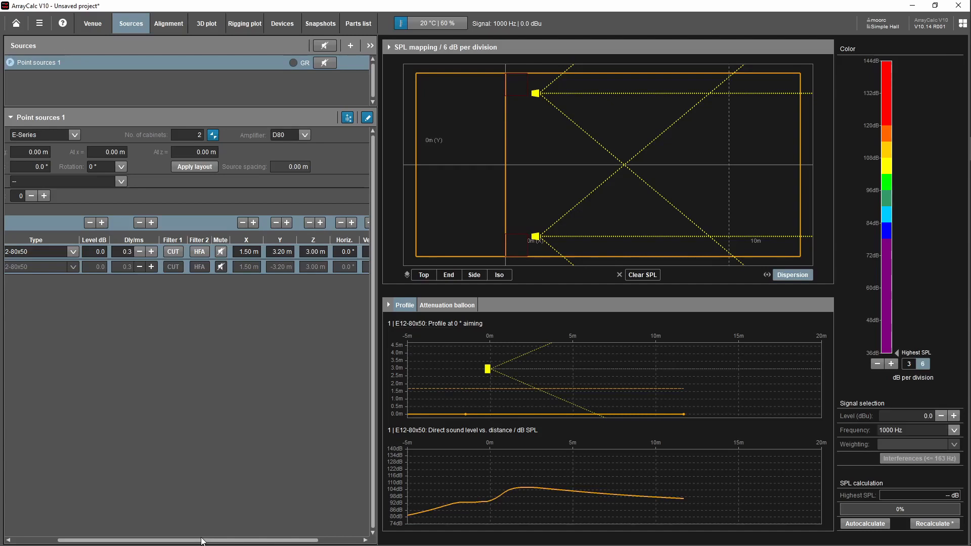
drag(201, 541, 202, 541)
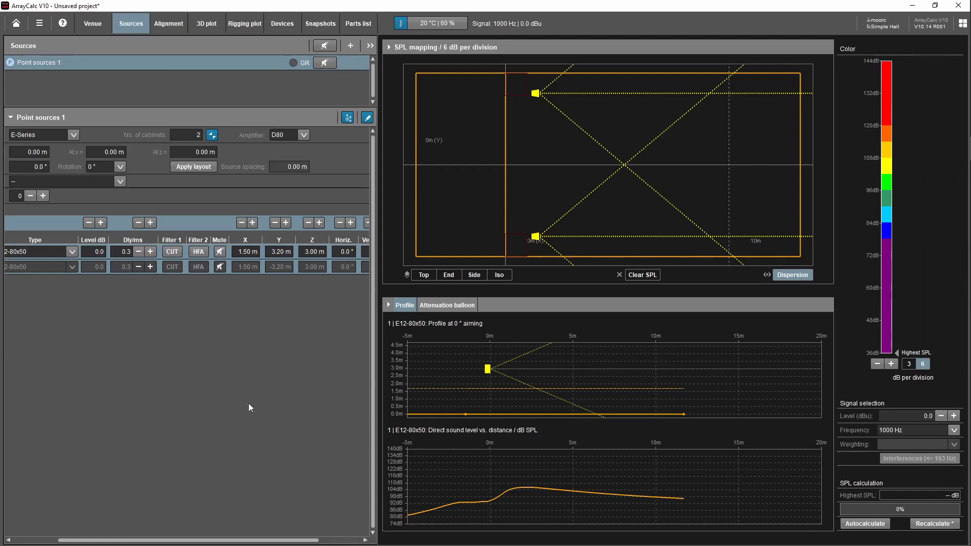
drag(248, 540, 302, 528)
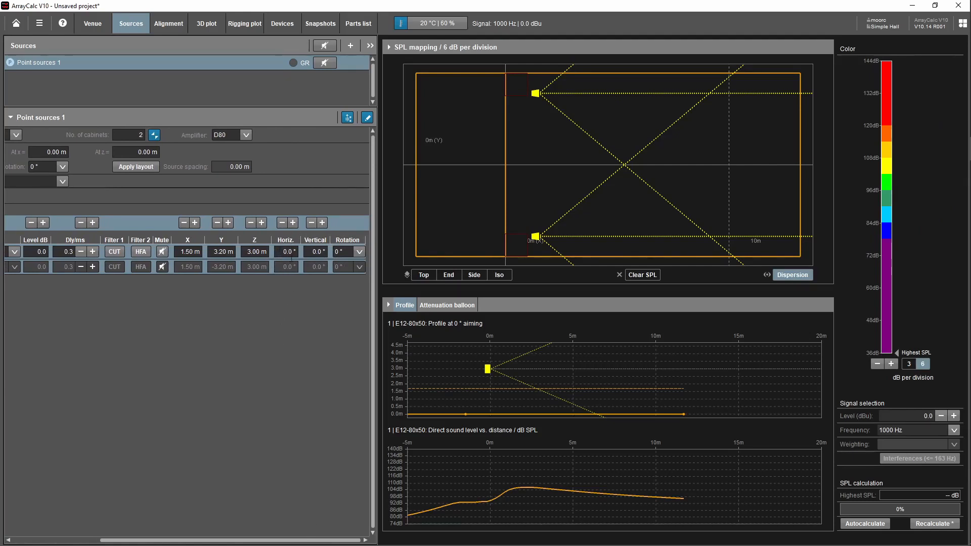
click(284, 252)
text(2)
key(Return)
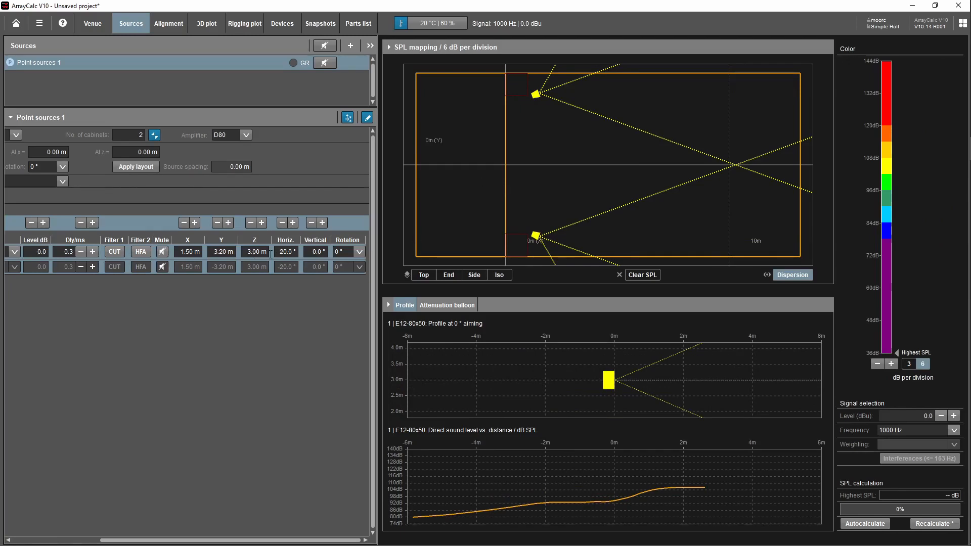
Step: Set the first cabinet's horizontal aiming angle to -20°
text(-)
key(Return)
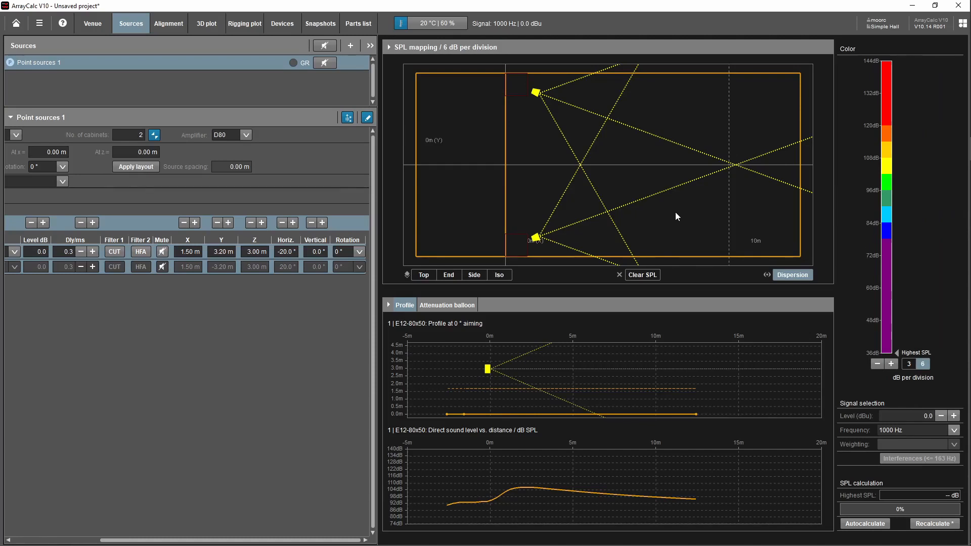
Step: Set the first cabinet's vertical aiming angle to -5°
drag(676, 213, 581, 175)
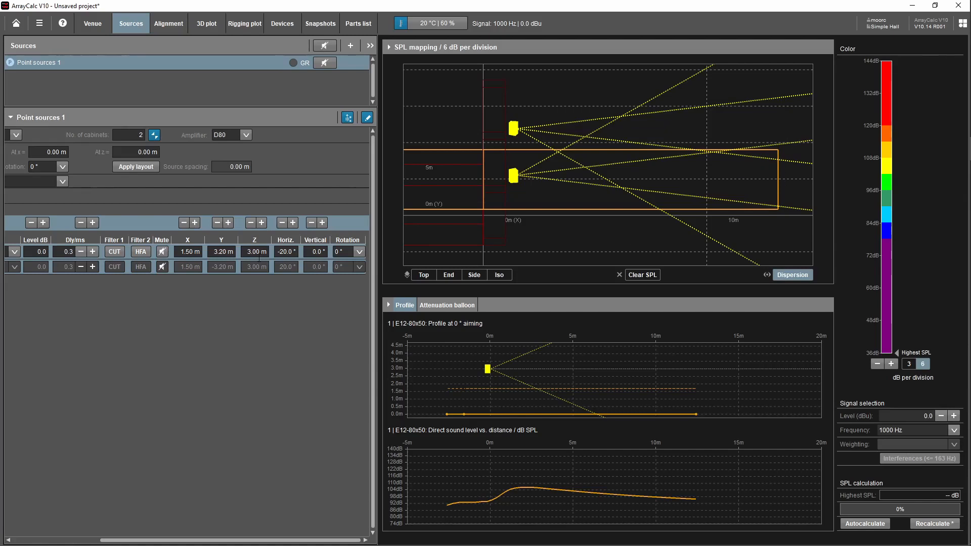
click(308, 252)
key(Delete)
key(Delete)
text(-5)
key(Return)
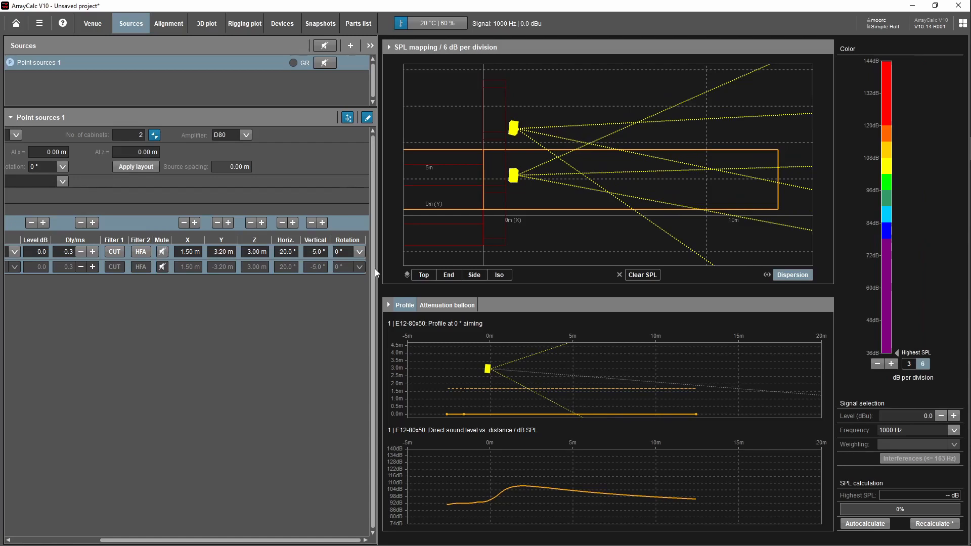
Step: Show the SPL mapping from the side, close up on the cabinets and their dispersion lines over the listening plane
drag(651, 235, 655, 197)
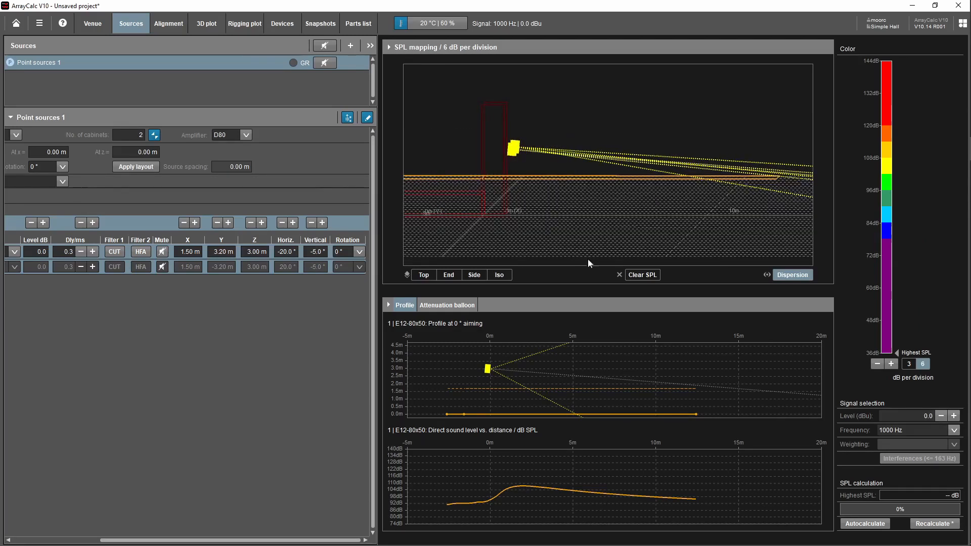
click(474, 274)
scroll(655, 130, up, 6)
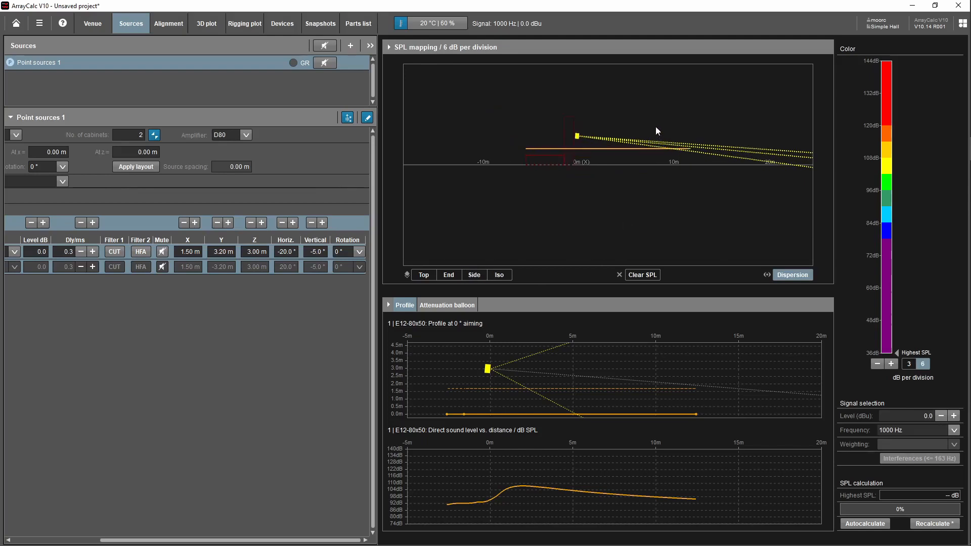
drag(658, 111, 614, 184)
scroll(633, 193, up, 1)
scroll(641, 185, down, 1)
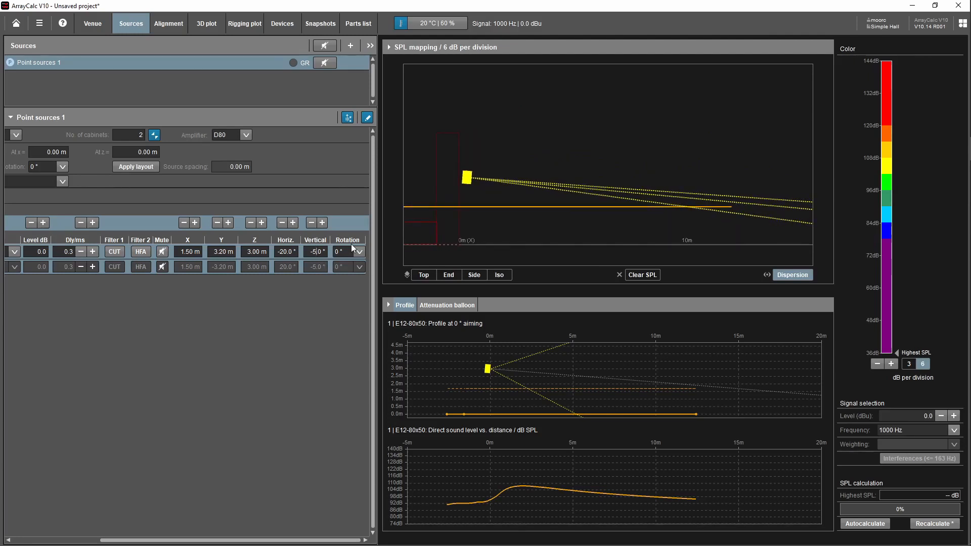
Step: Try vertical aiming angles of -10° and -7° for the first cabinet
text(0)
key(Return)
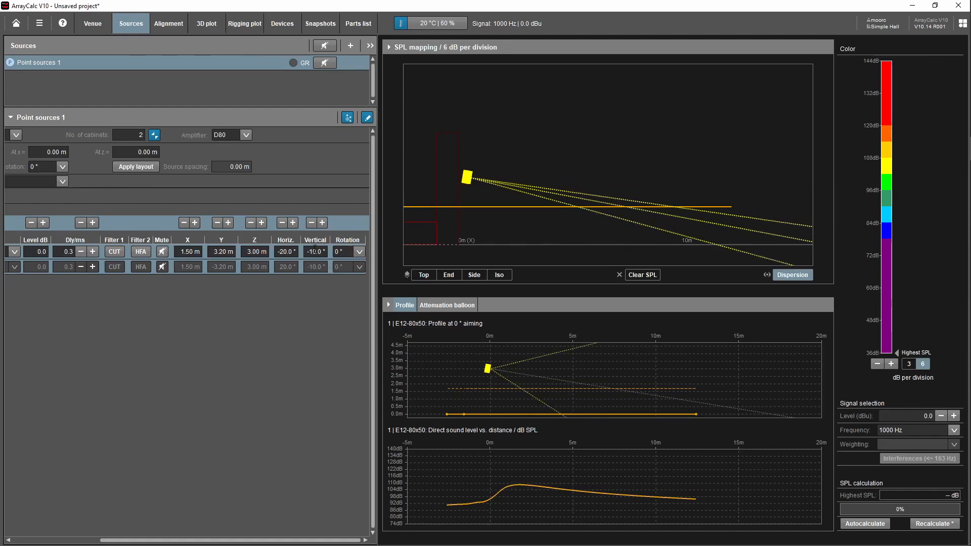
key(BackSpace)
key(BackSpace)
text(7)
key(Return)
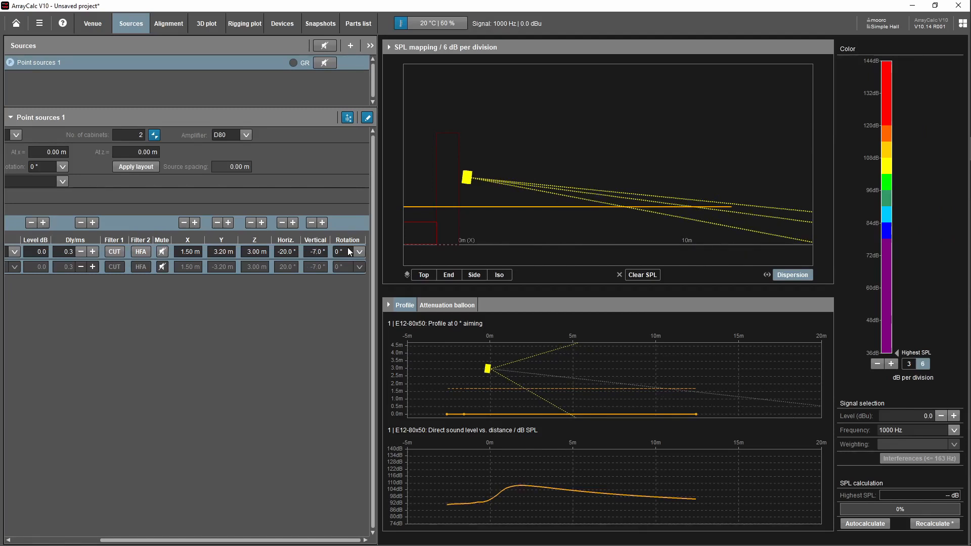
Step: Set the first cabinet's vertical aiming angle to -6° and check where the dispersion lines meet the listening plane
drag(685, 211, 640, 214)
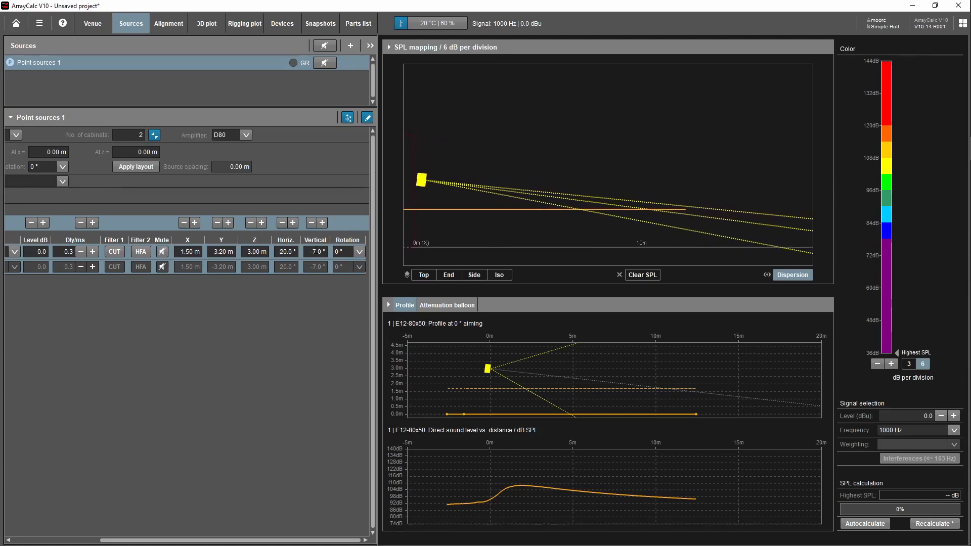
scroll(326, 247, up, 1)
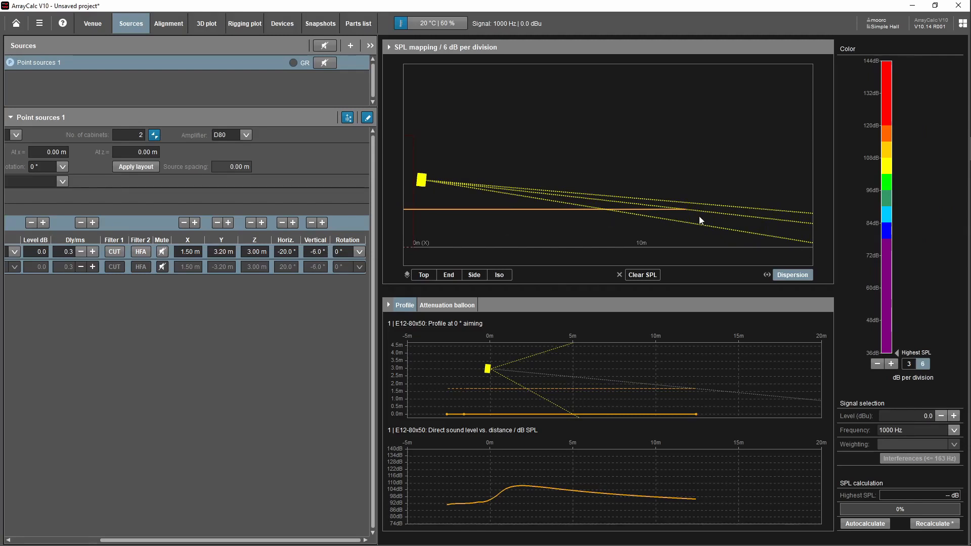
drag(704, 217, 713, 179)
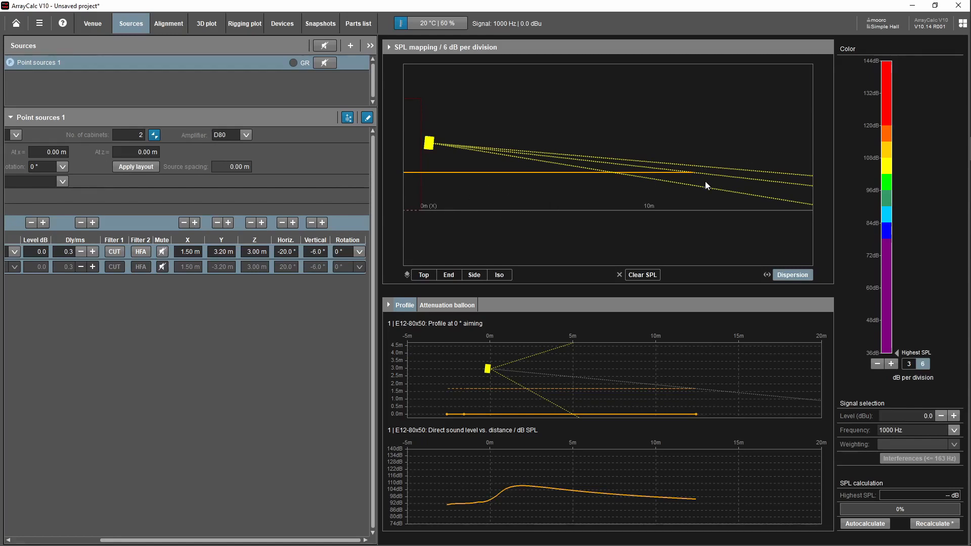
mouse_move(681, 171)
mouse_down()
mouse_move(681, 190)
mouse_move(683, 169)
mouse_up()
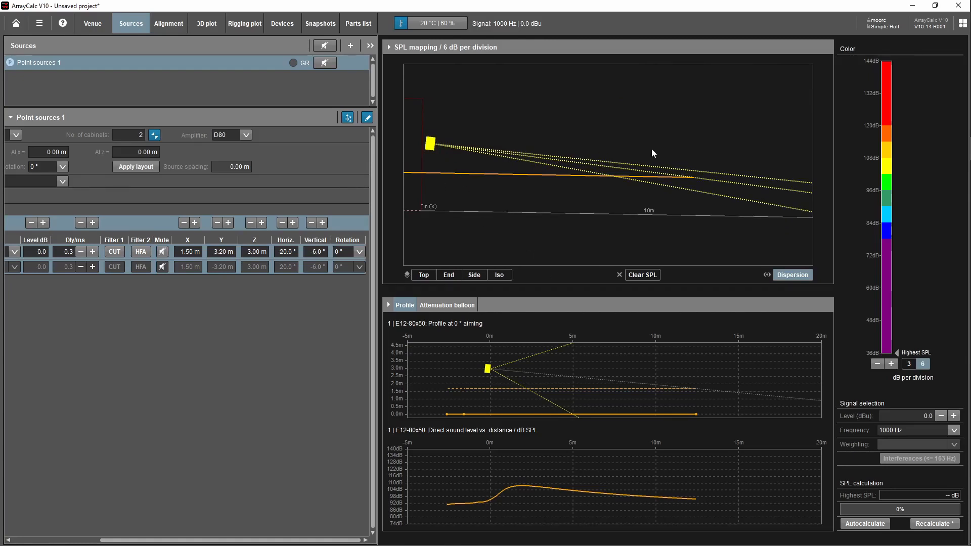
drag(543, 174, 594, 151)
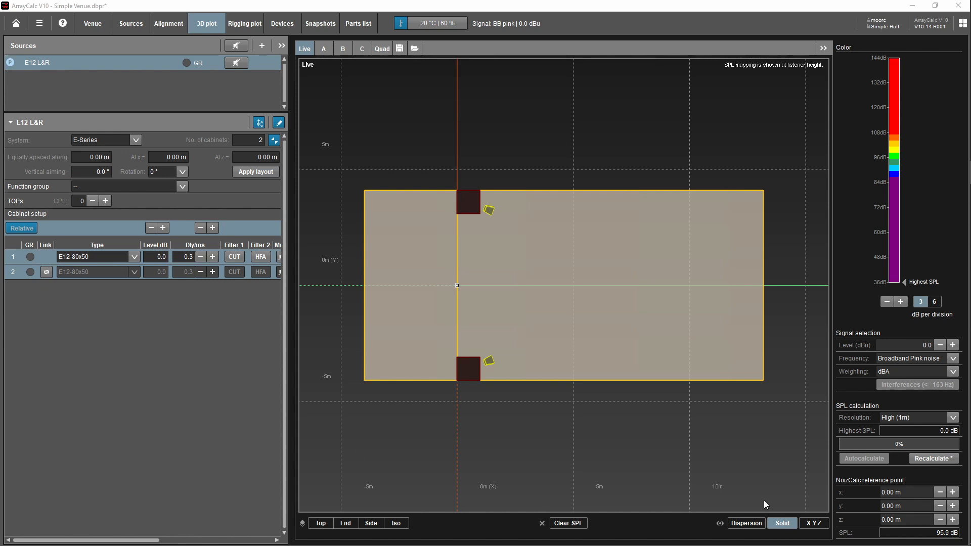
Step: Display the dispersion lines in the 3D plot and set the color scale to 6 dB per division
click(739, 524)
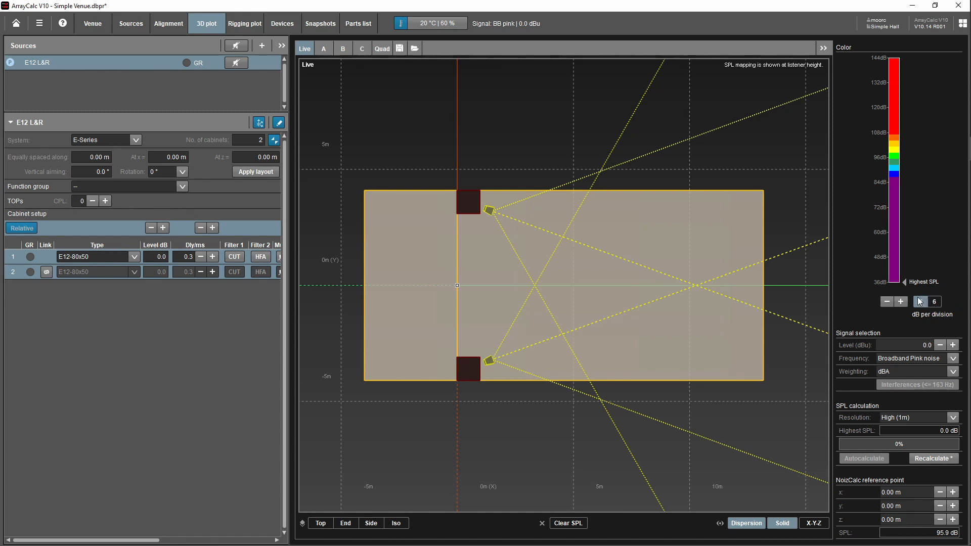
click(935, 302)
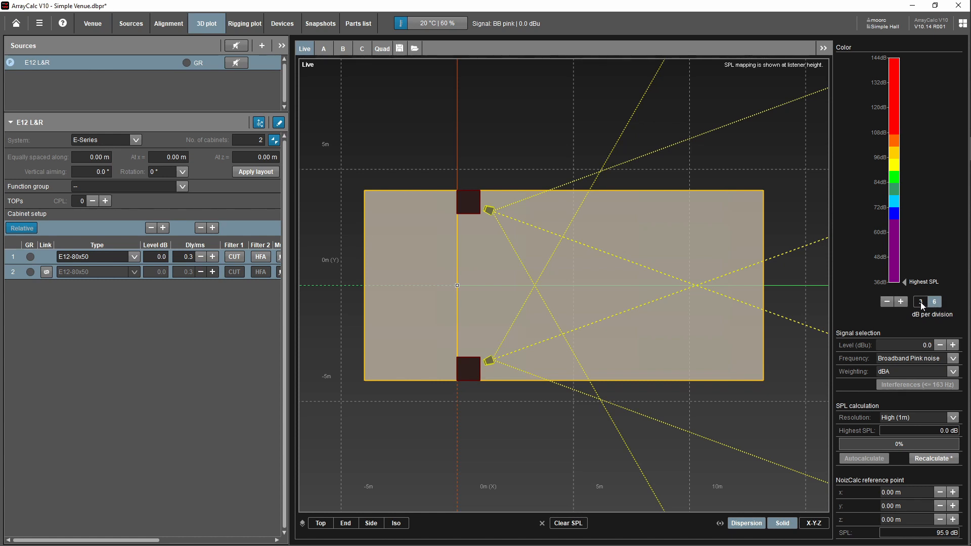
click(921, 304)
click(935, 302)
Step: Look through the available signal frequencies and choose Broadband Pink noise
click(952, 359)
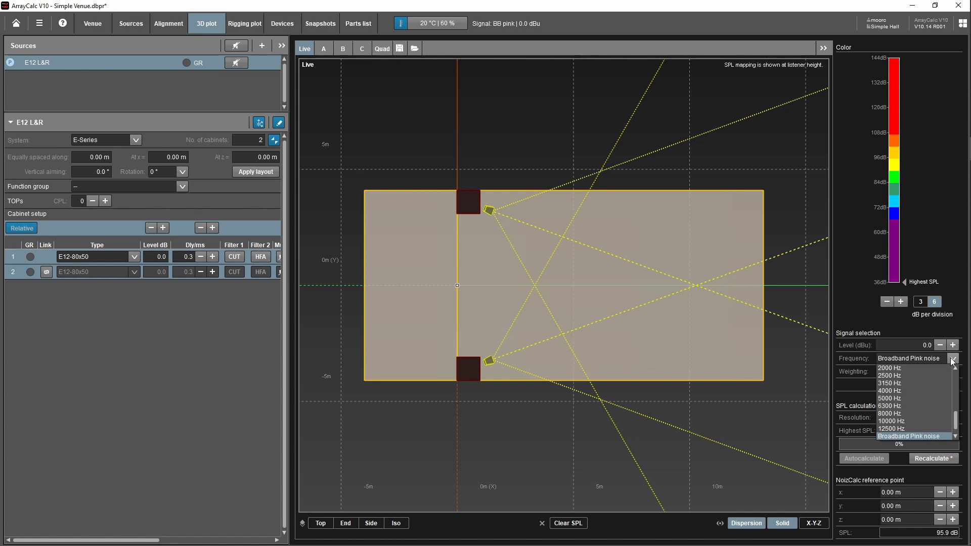
scroll(911, 386, up, 6)
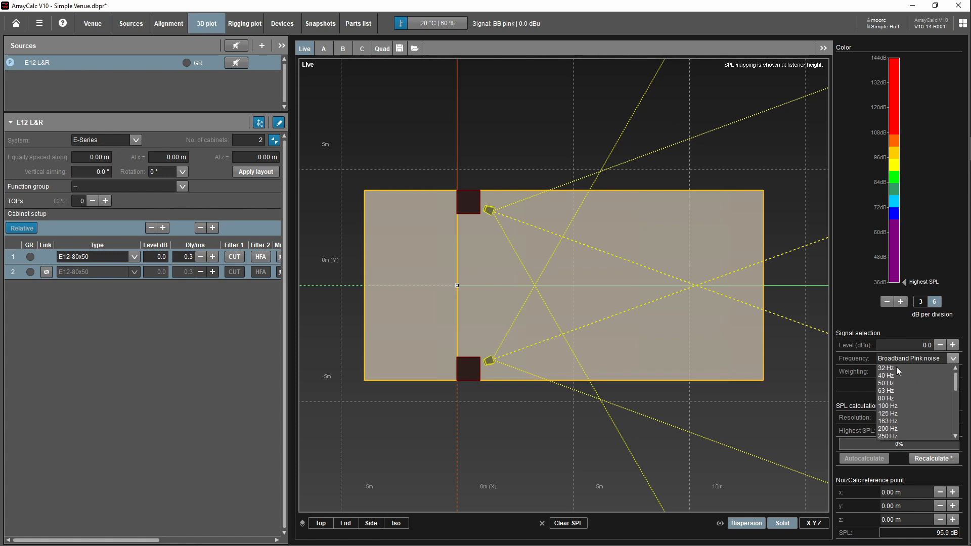
scroll(905, 371, down, 6)
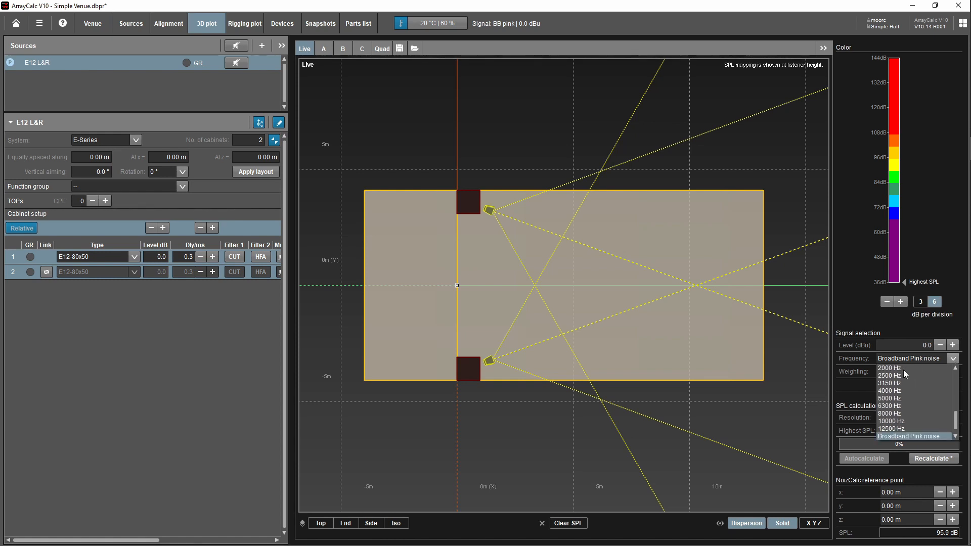
scroll(903, 369, down, 1)
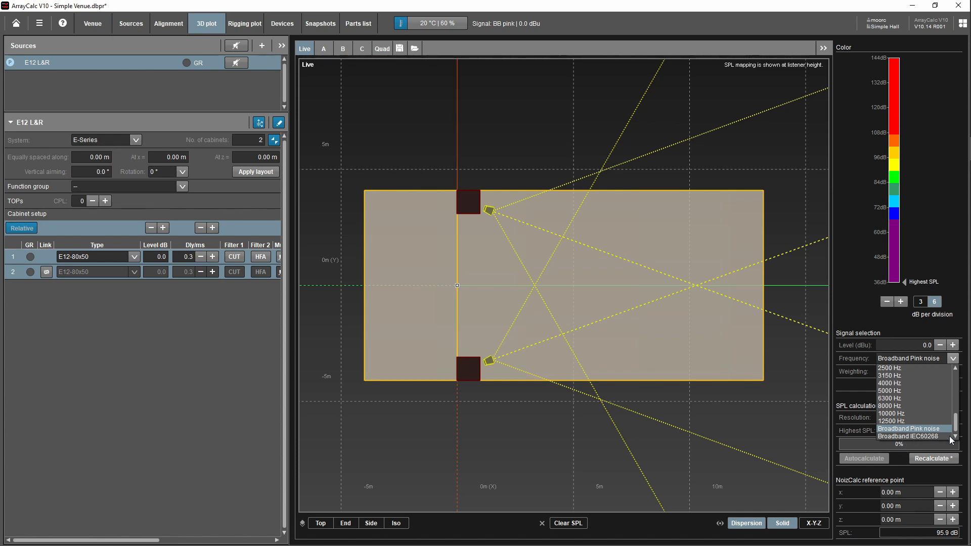
click(925, 430)
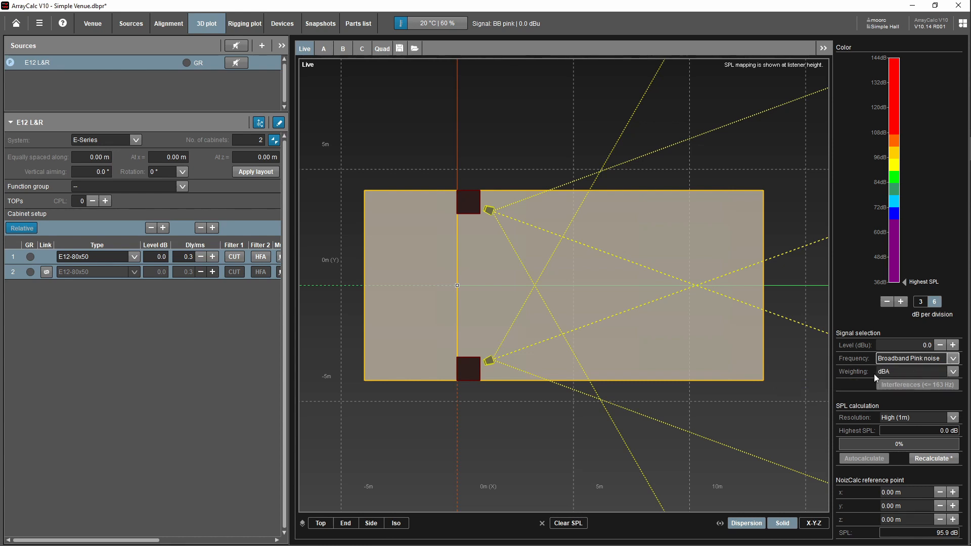
Step: Examine the weighting, low-frequency and SPL calculation resolution options, keeping dBA, Broadband Pink noise and High (1m)
click(953, 374)
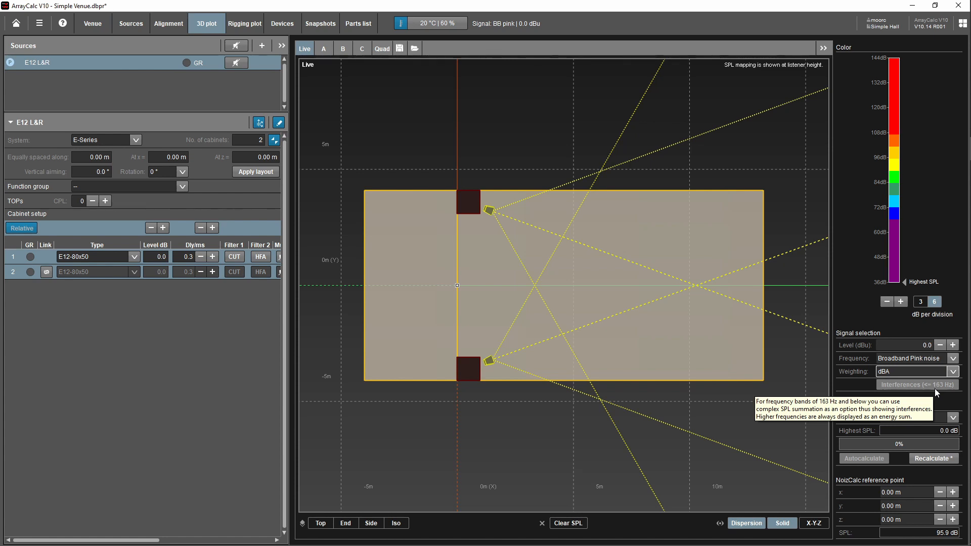
click(948, 374)
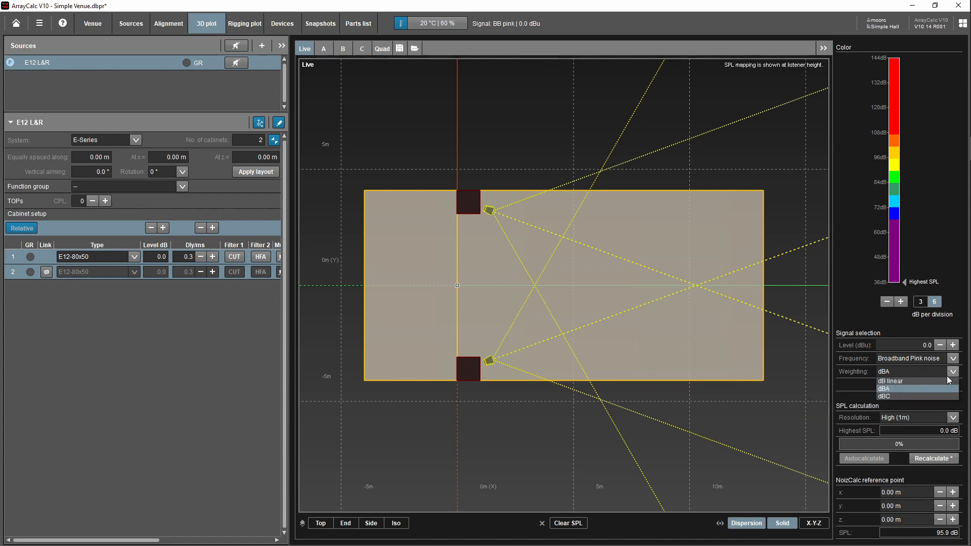
click(942, 375)
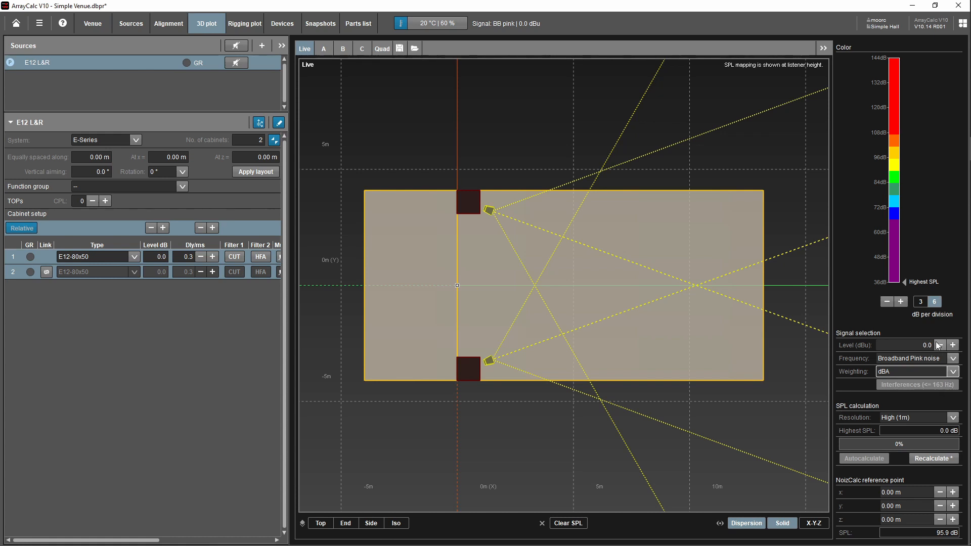
click(941, 360)
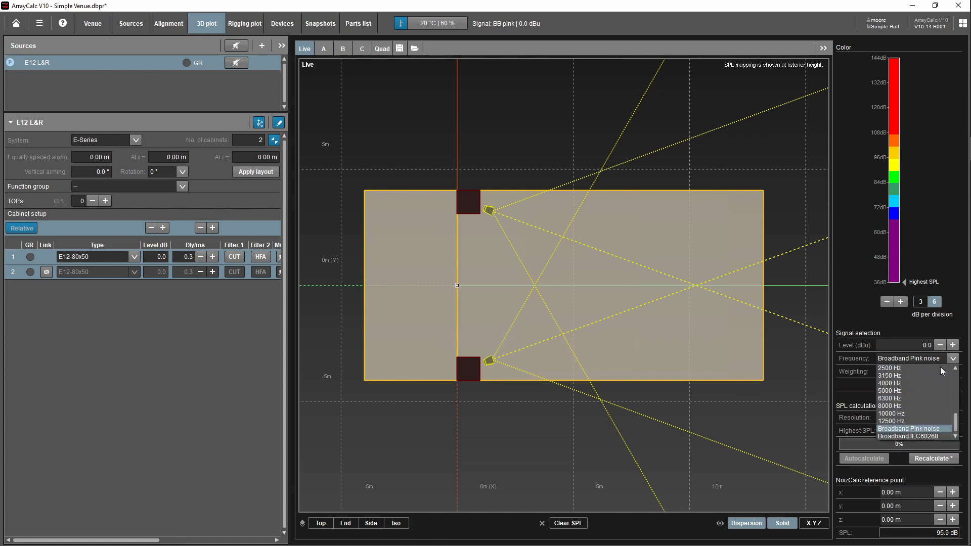
scroll(919, 382, up, 5)
scroll(918, 381, up, 2)
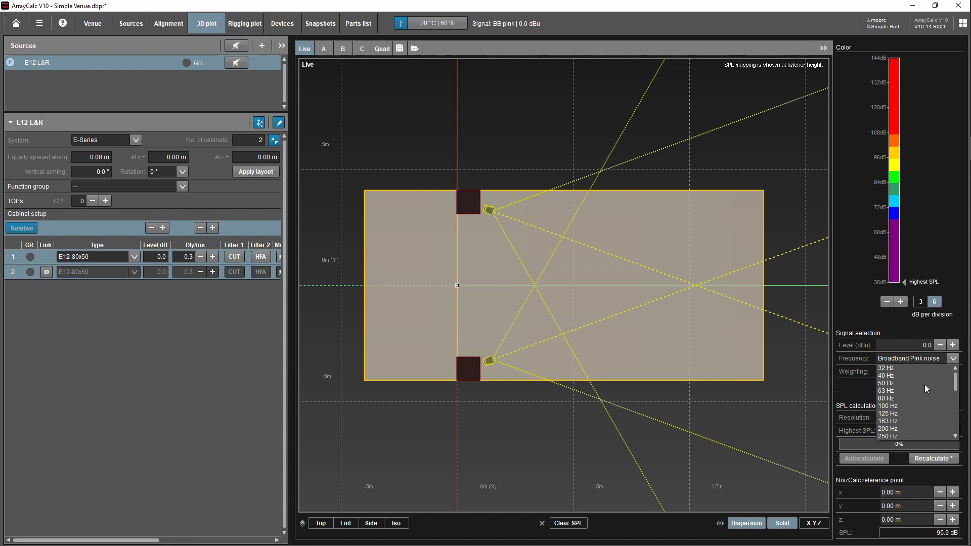
click(953, 359)
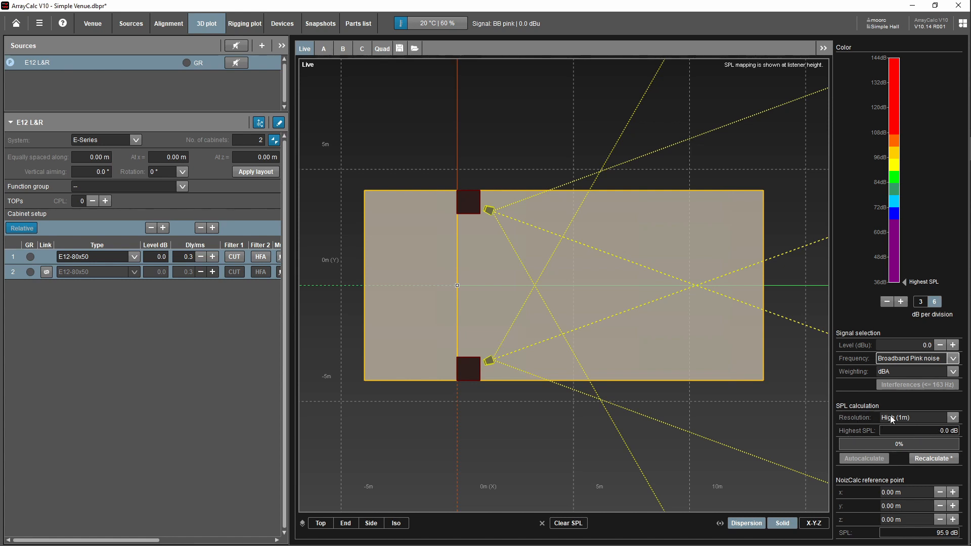
click(953, 418)
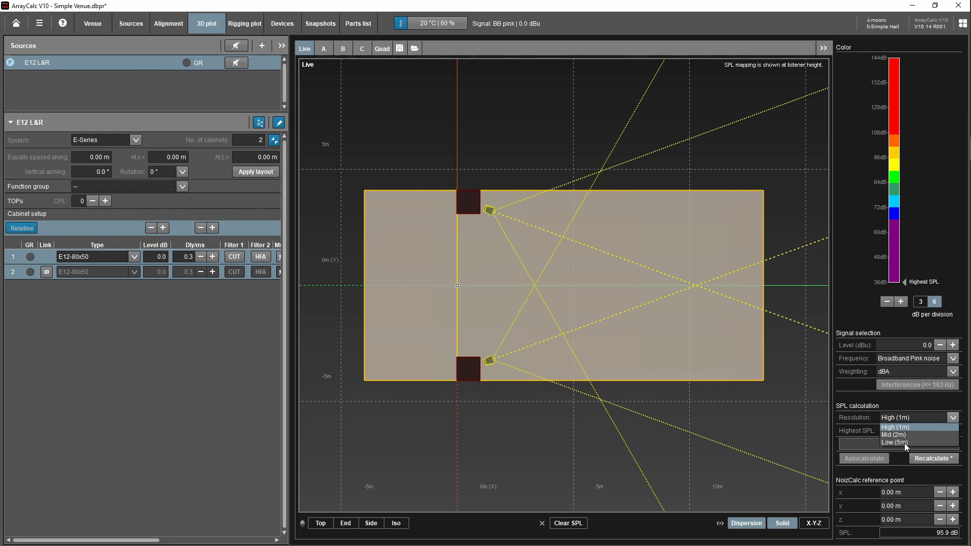
click(915, 417)
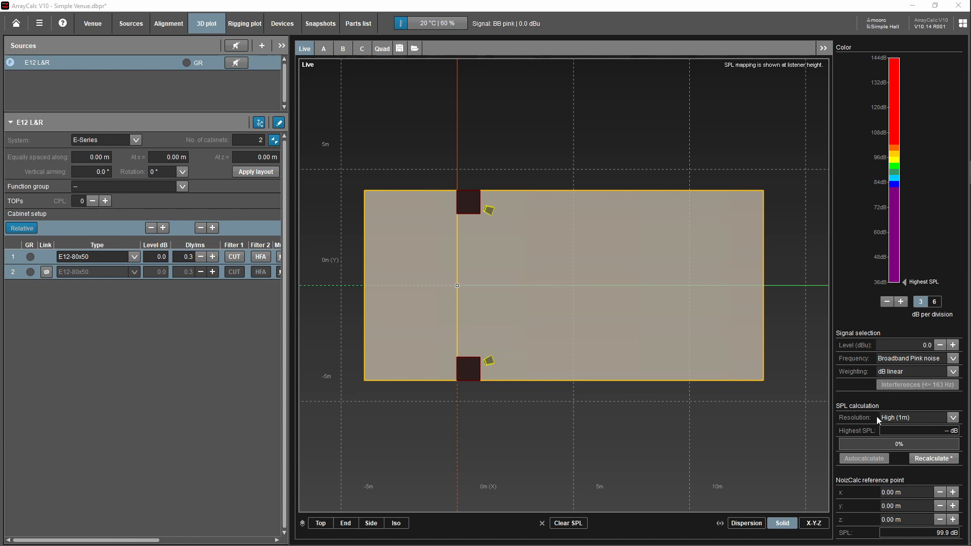
Step: Set the signal weighting to dBA and recalculate the SPL map of the hall
click(919, 372)
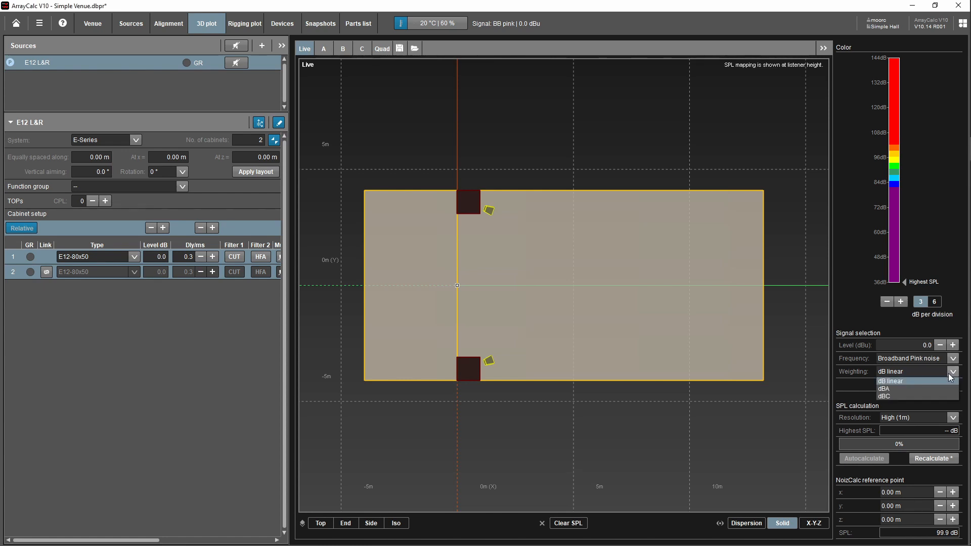
click(923, 389)
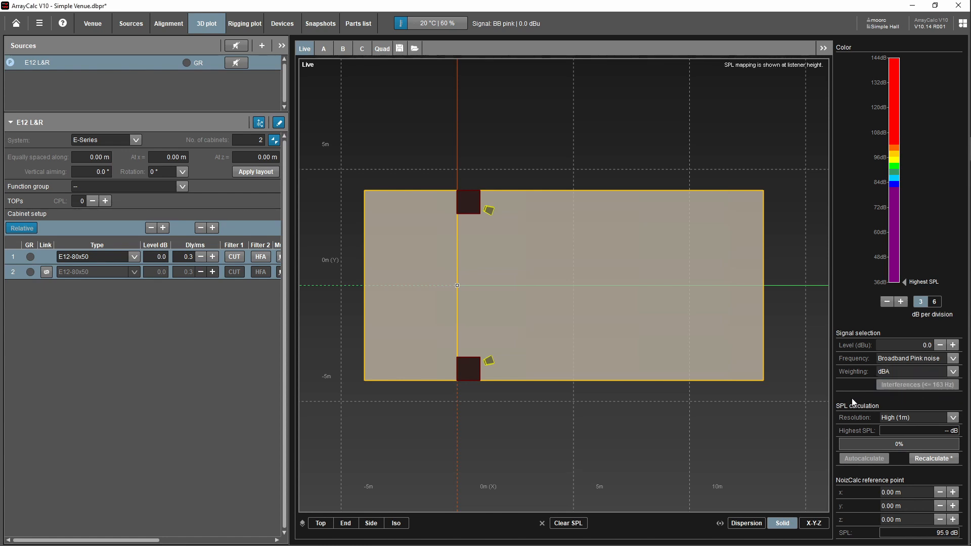
click(934, 459)
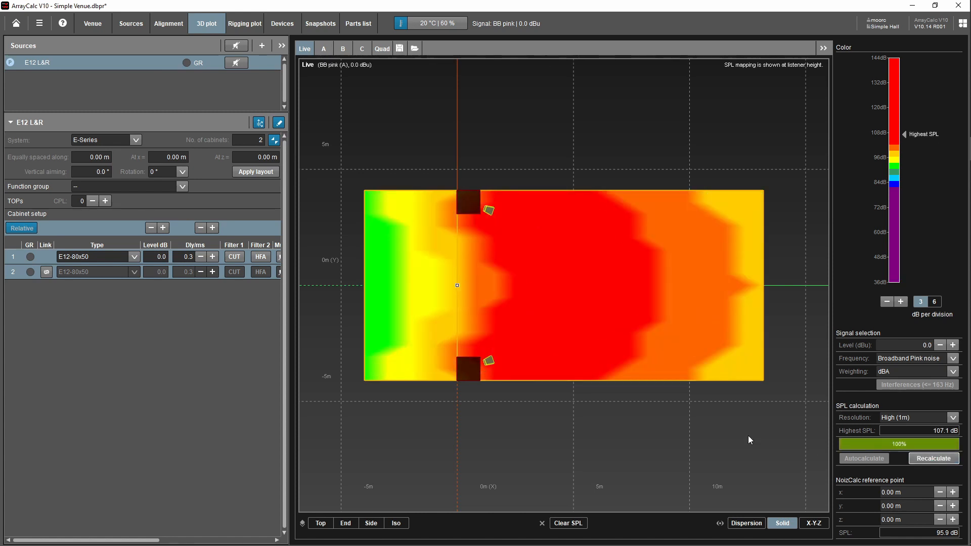
Step: Shift the color scale upward until its red range begins near the highest SPL
click(888, 302)
click(901, 302)
click(901, 301)
click(901, 301)
click(901, 302)
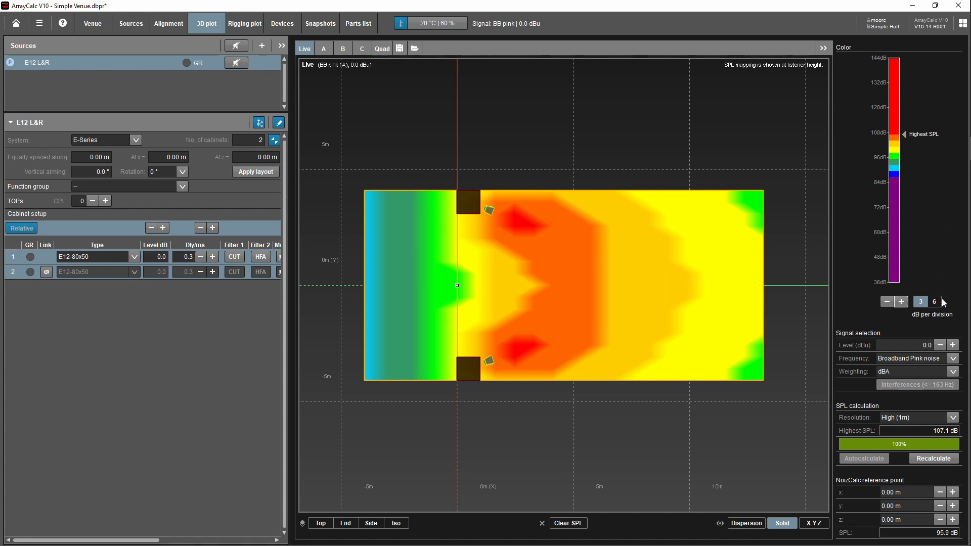
Step: Compare the SPL map at 6 dB and 3 dB per division, including with dispersion lines displayed, ending on 3 dB
click(936, 302)
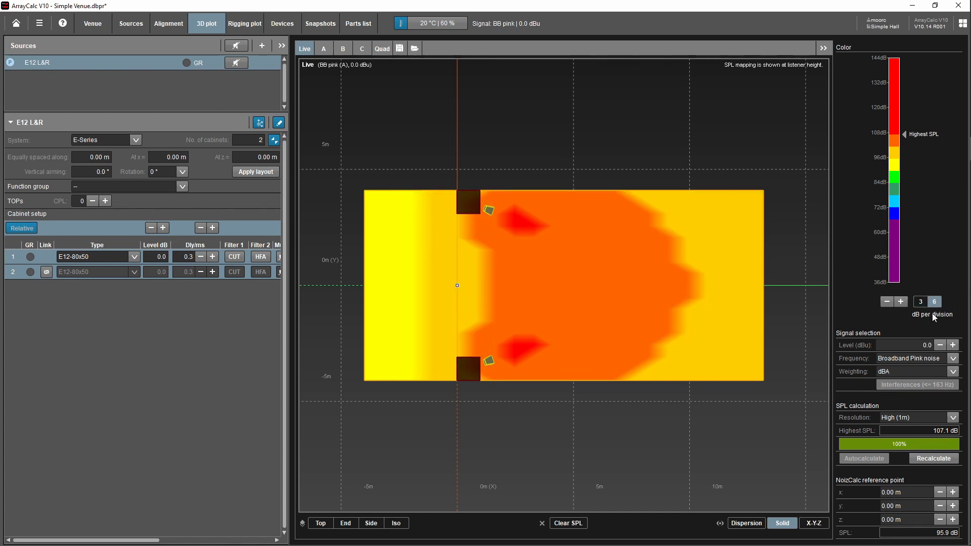
click(920, 302)
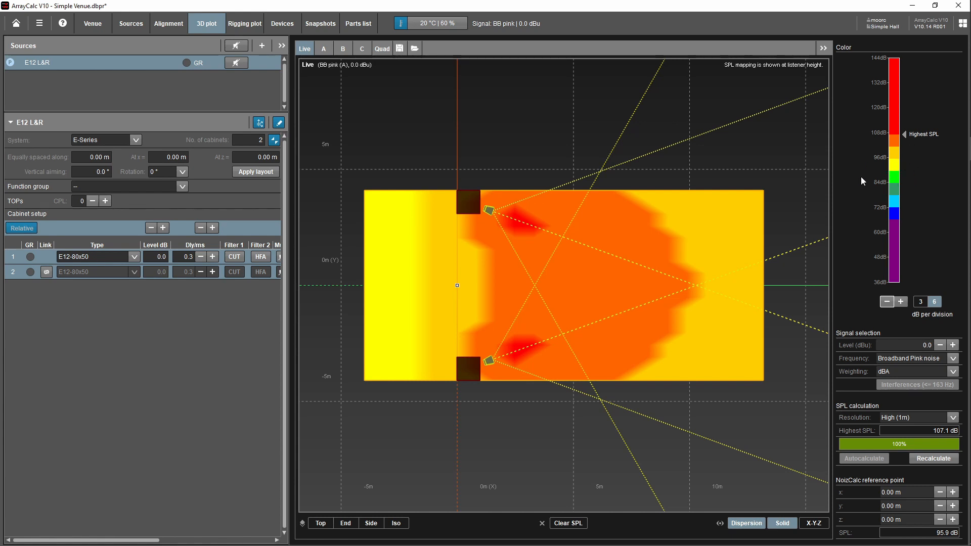
click(920, 302)
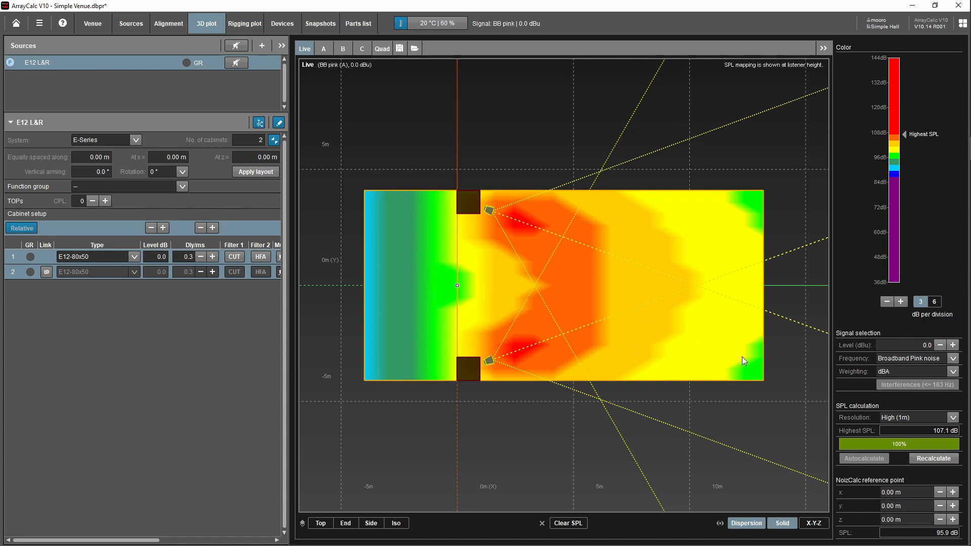
Step: Set the signal frequency to 50 Hz with interferences (<= 163 Hz) enabled and recalculate the SPL map
click(951, 358)
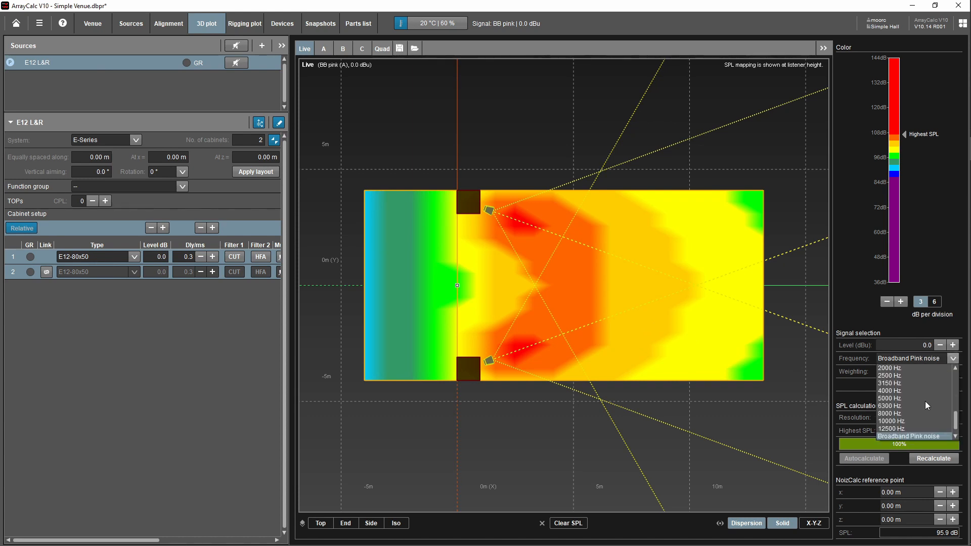
scroll(920, 402, up, 3)
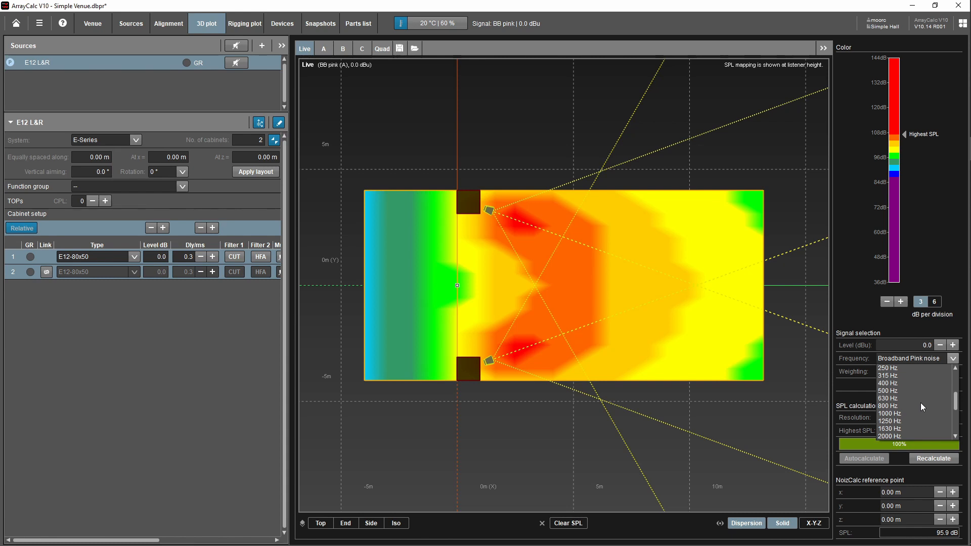
scroll(920, 402, up, 3)
scroll(905, 379, up, 1)
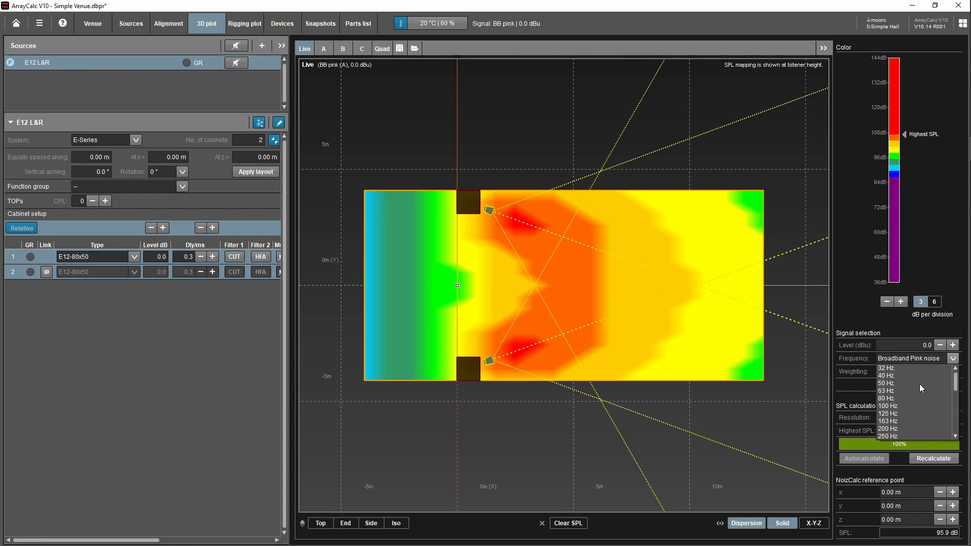
click(909, 384)
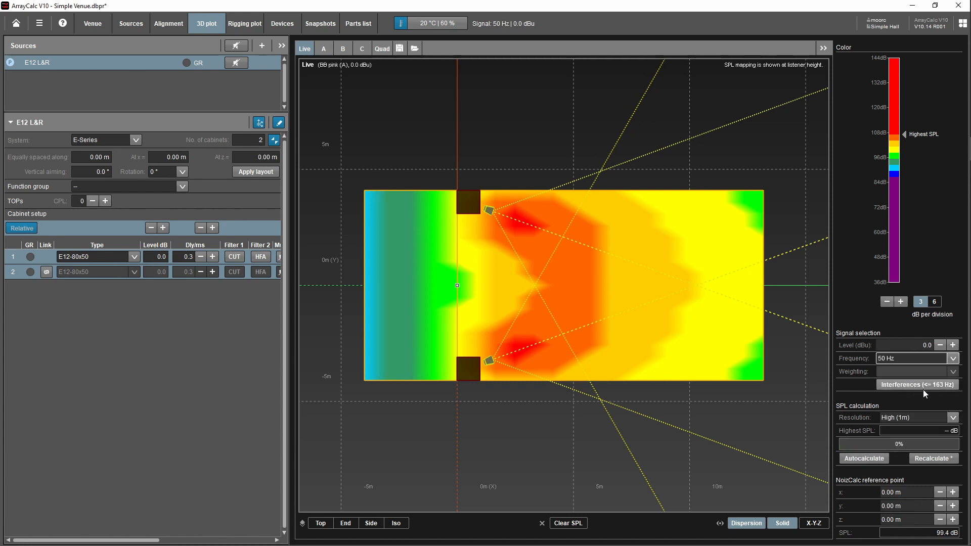
click(928, 387)
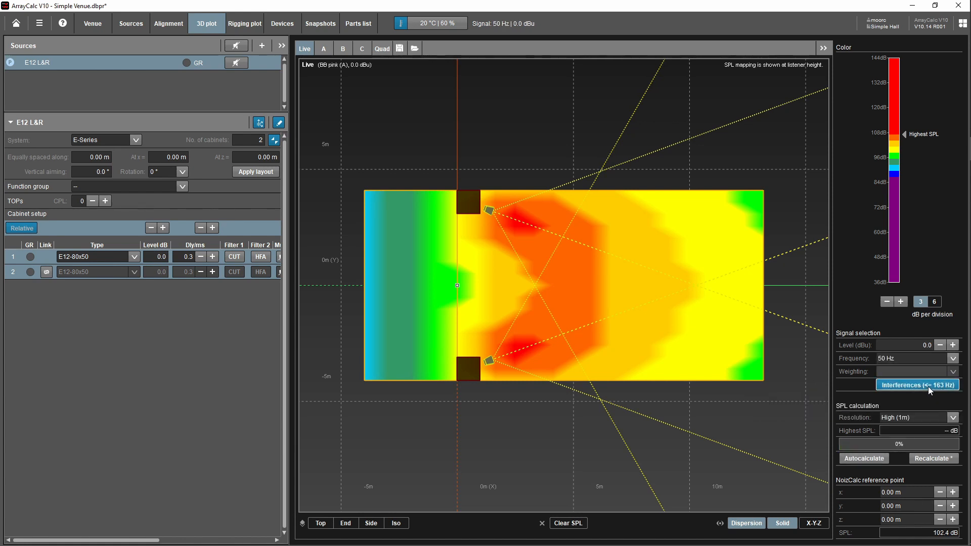
click(934, 458)
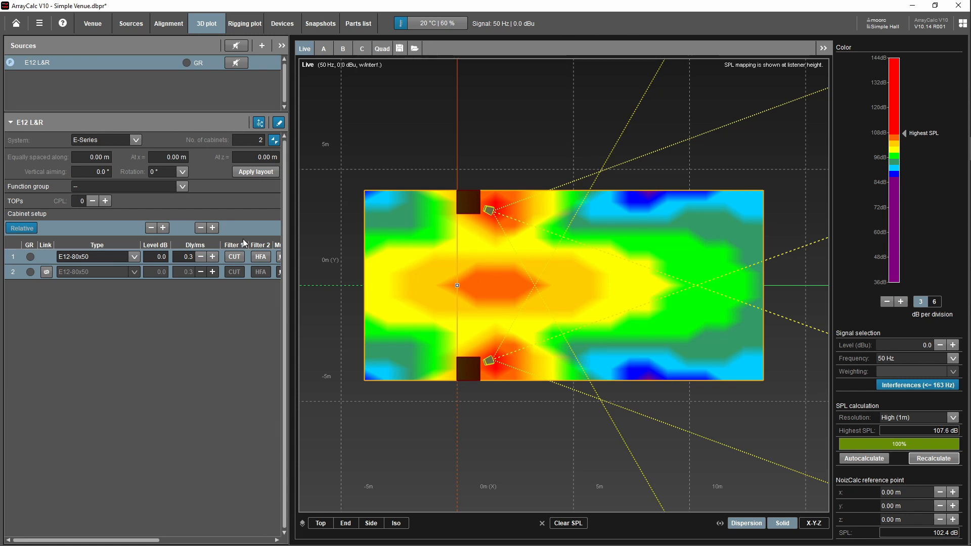
Step: Enable the CUT filter on the E12 pair and recalculate the 50 Hz map, lowering the color scale until red begins near the highest SPL
click(236, 257)
click(926, 458)
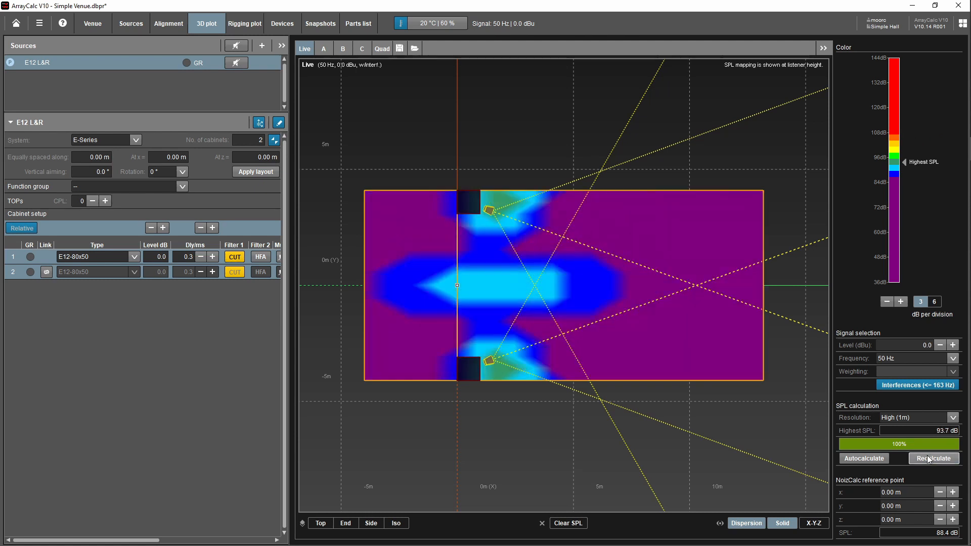
click(887, 301)
click(887, 302)
click(887, 302)
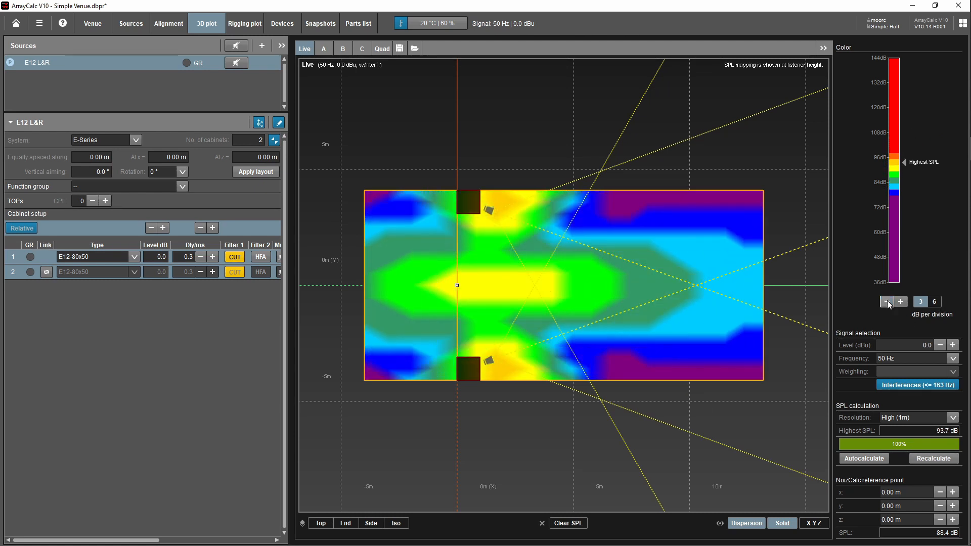
click(887, 302)
click(887, 302)
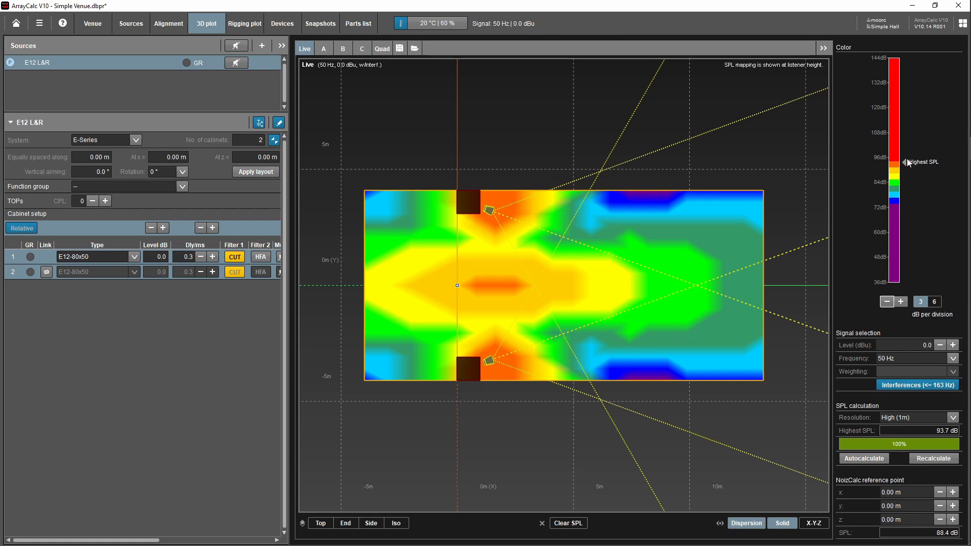
Step: Disable the low-frequency interferences, set the signal frequency to 500 Hz and recalculate the SPL map
click(952, 359)
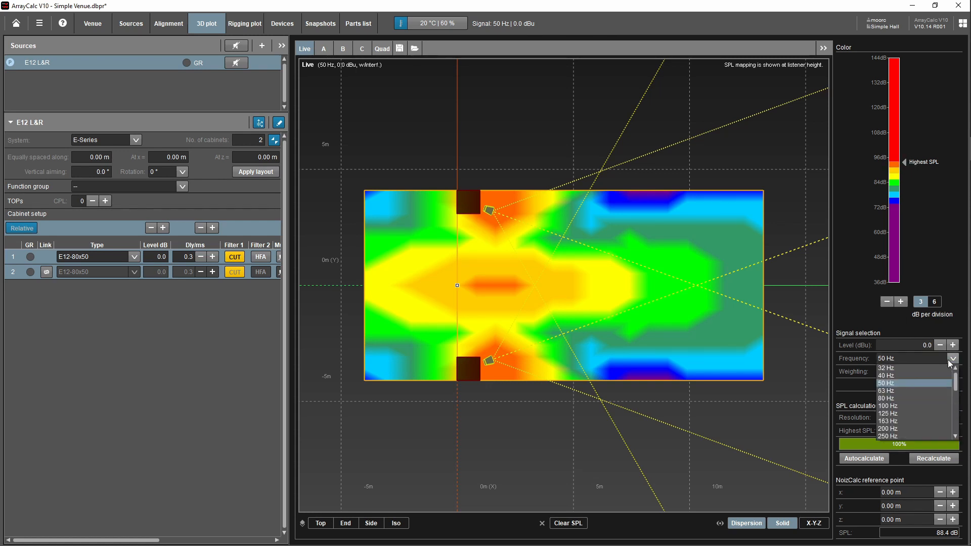
click(952, 359)
click(936, 385)
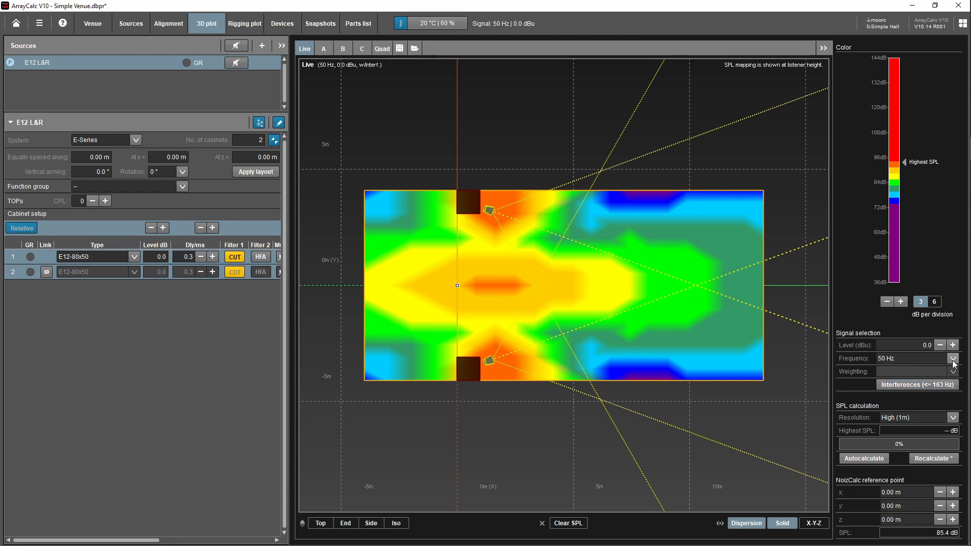
click(952, 358)
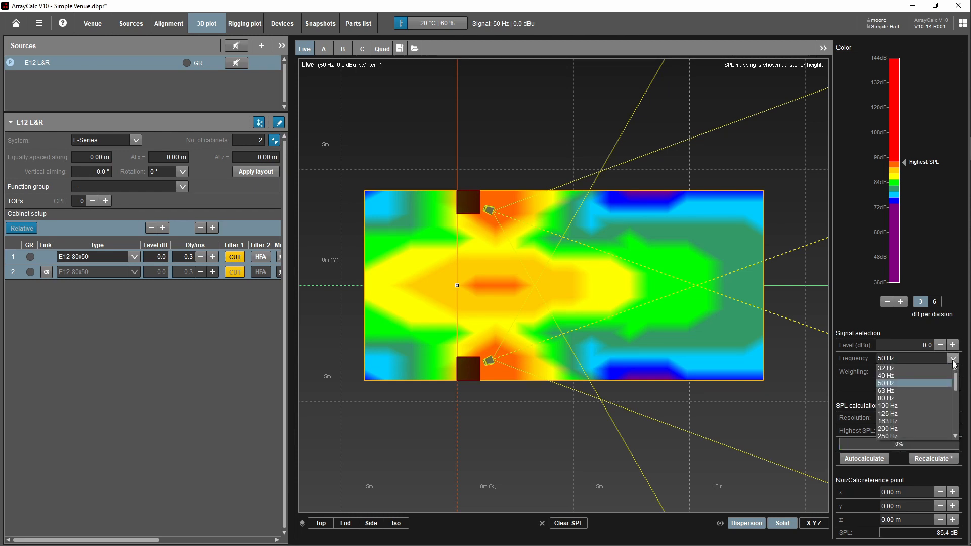
scroll(925, 403, down, 1)
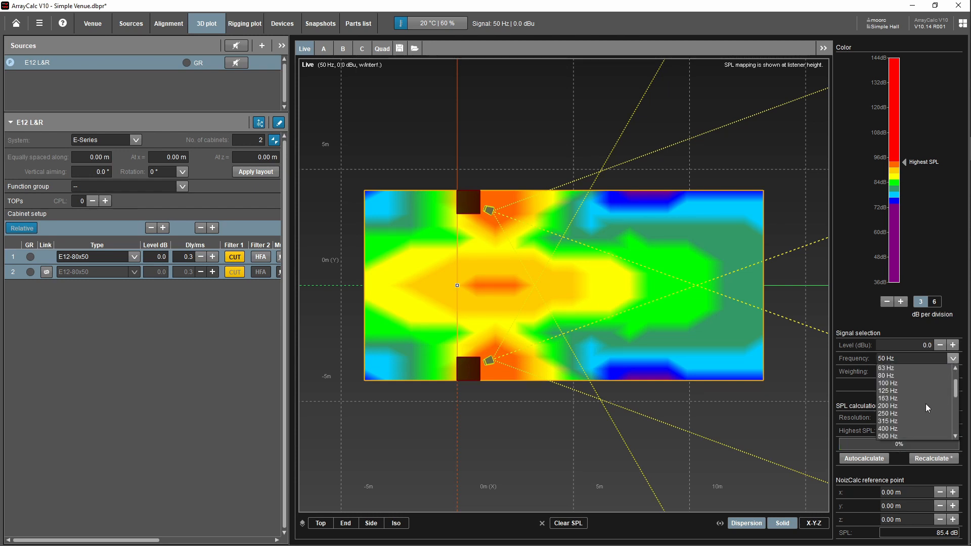
scroll(897, 412, down, 1)
click(897, 412)
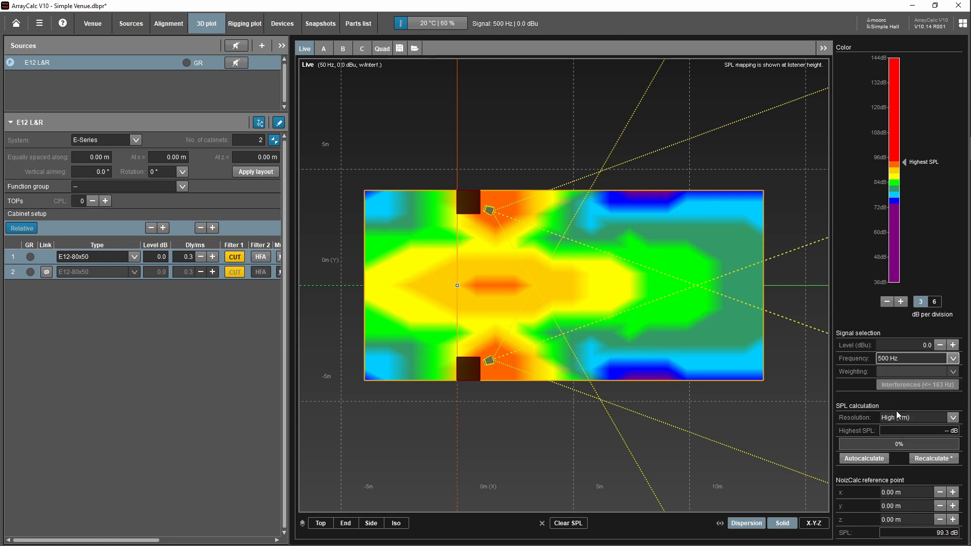
click(930, 459)
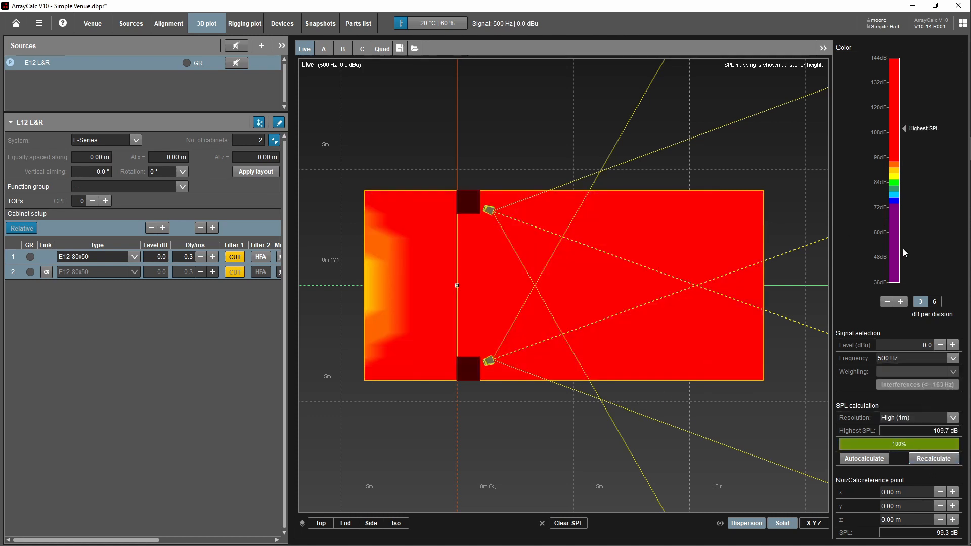
Step: Raise the color scale of the 500 Hz map until its red range begins just below the highest SPL
click(900, 302)
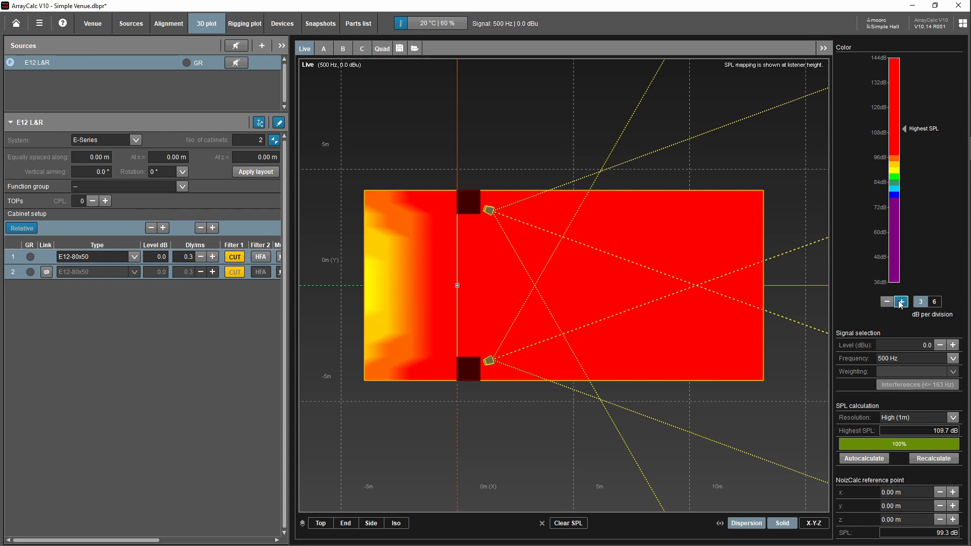
click(899, 301)
click(899, 302)
click(898, 302)
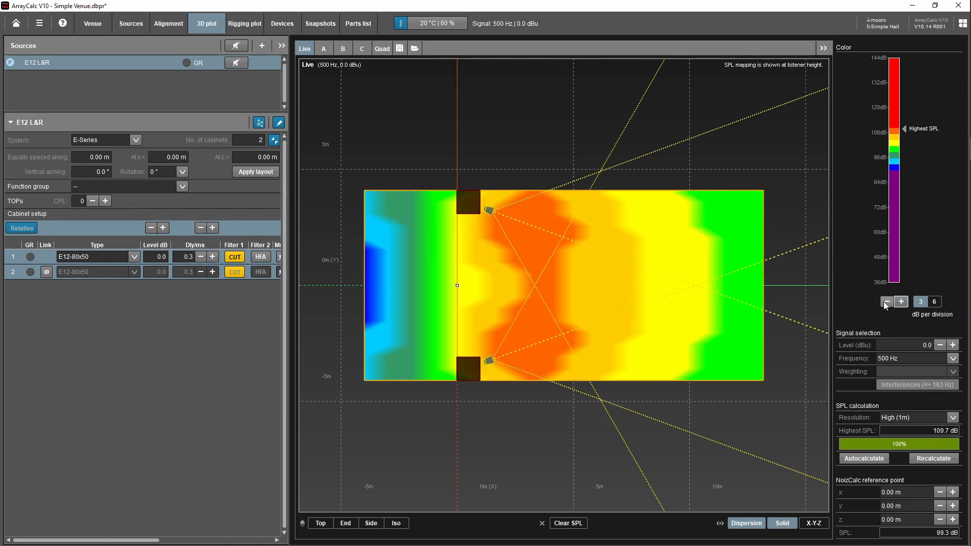
click(881, 302)
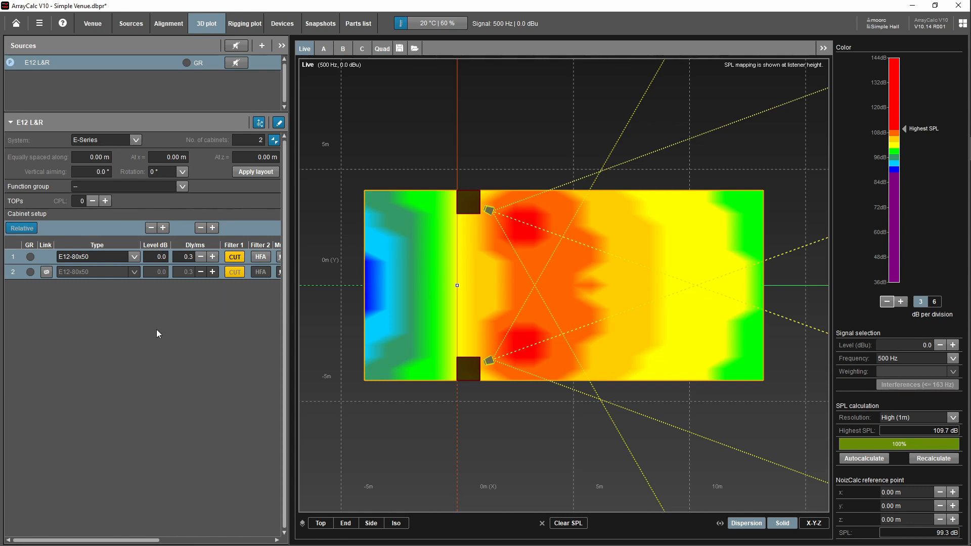
Step: Set the CPL of the E12 TOPs to -2 and recalculate the 500 Hz SPL map
click(102, 308)
click(93, 201)
click(934, 459)
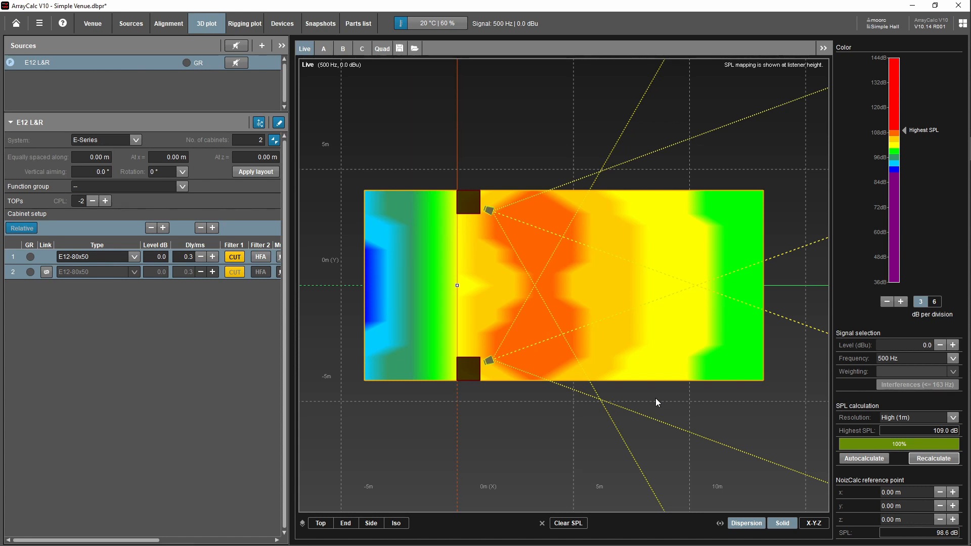
Step: Recalculate the SPL map for a signal frequency of 2500 Hz and lower the color scale by one step
click(953, 358)
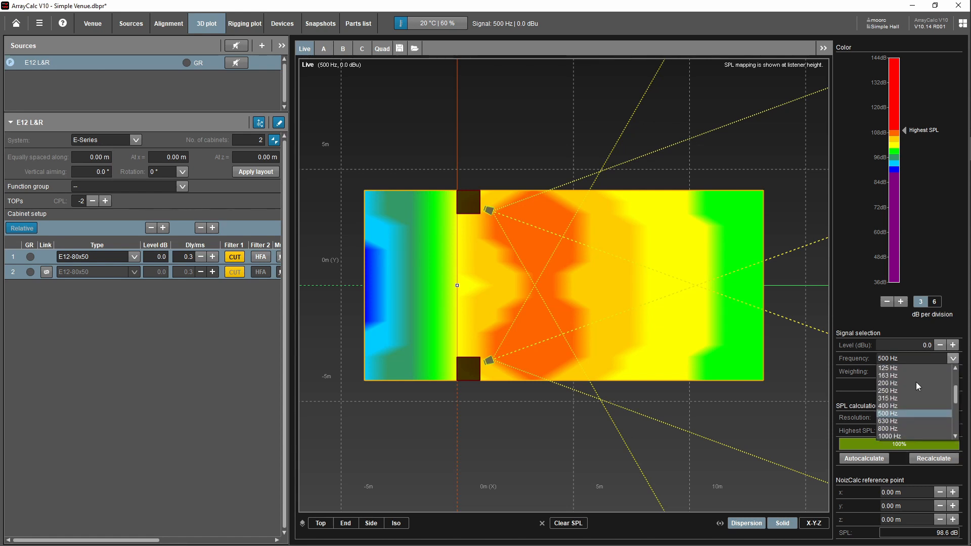
scroll(910, 392, down, 2)
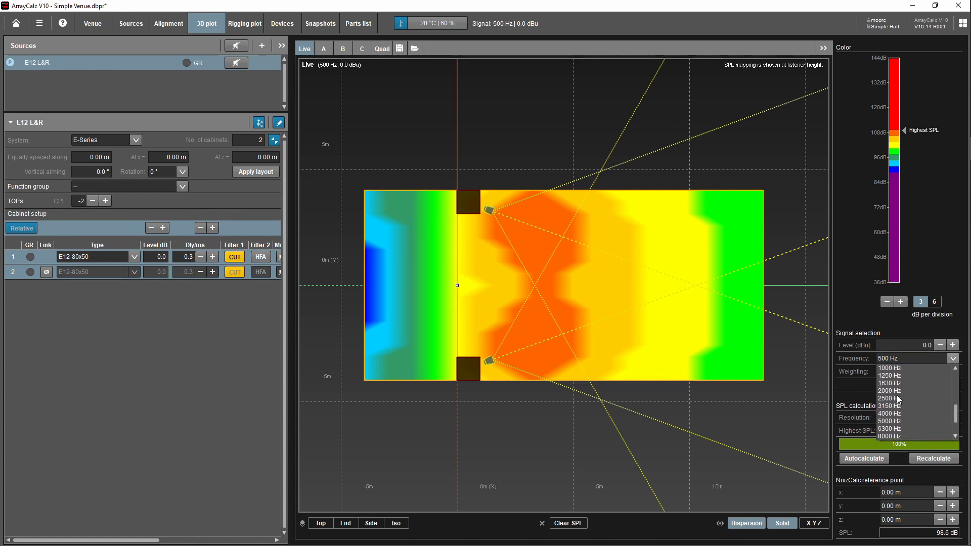
click(897, 399)
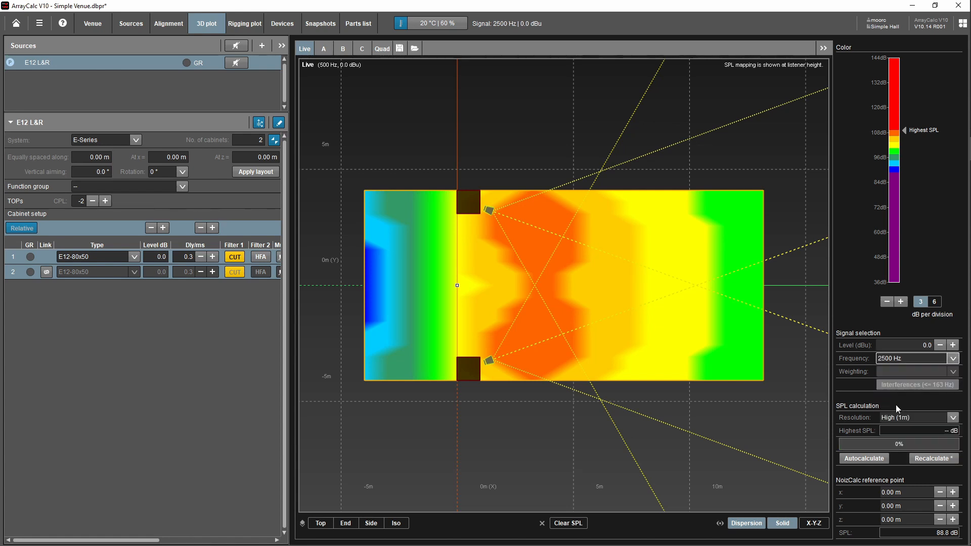
click(935, 458)
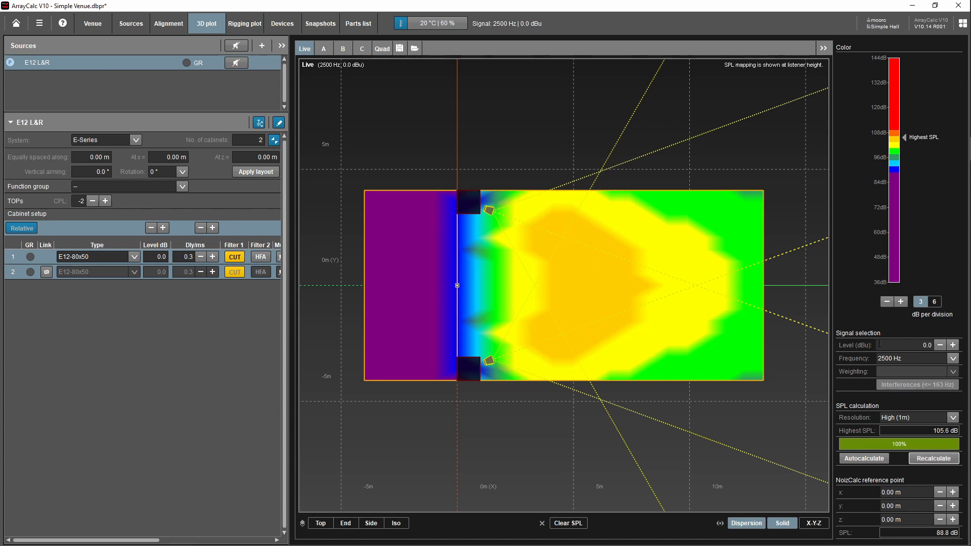
click(887, 302)
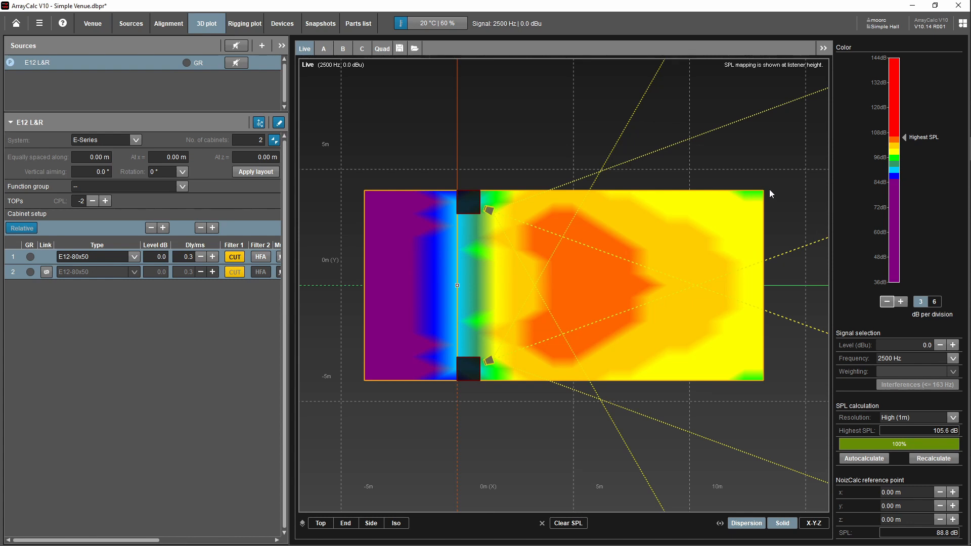
Step: Recalculate the SPL map at 8000 Hz and lower the color scale until its red range covers the loudest area
click(952, 358)
scroll(907, 396, up, 1)
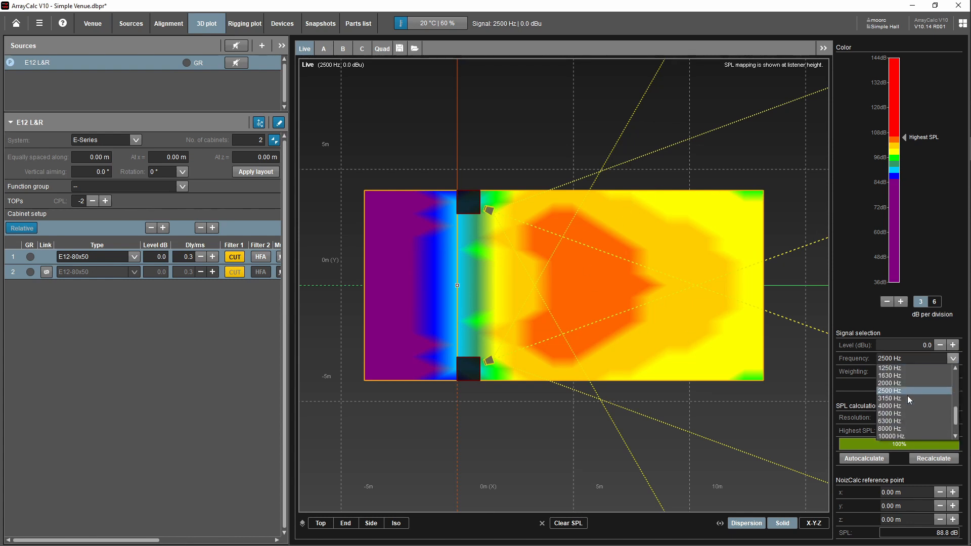
click(900, 428)
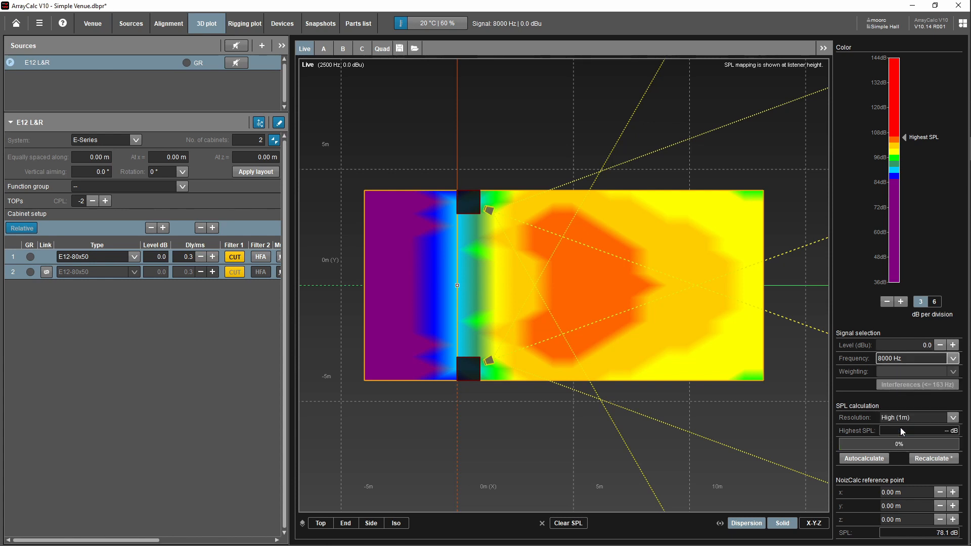
click(929, 461)
click(887, 301)
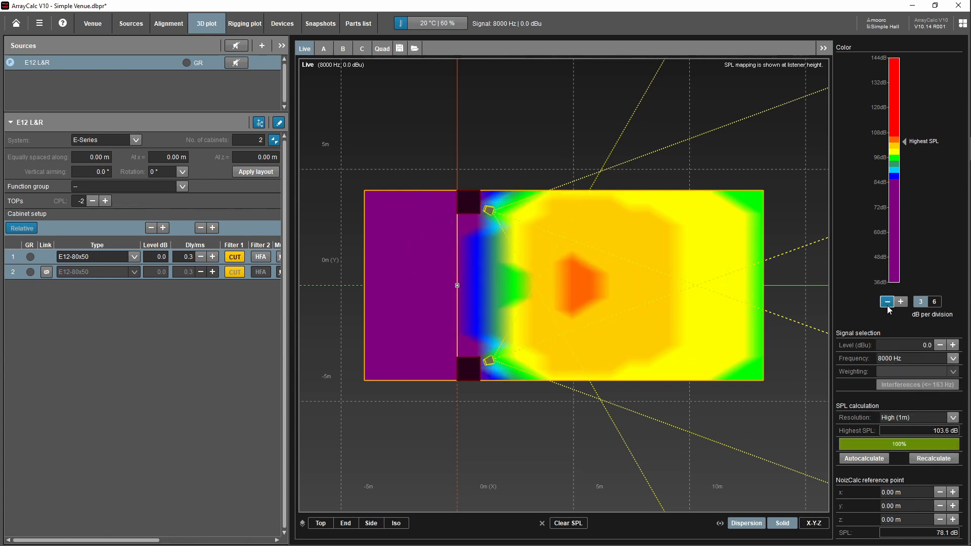
click(888, 304)
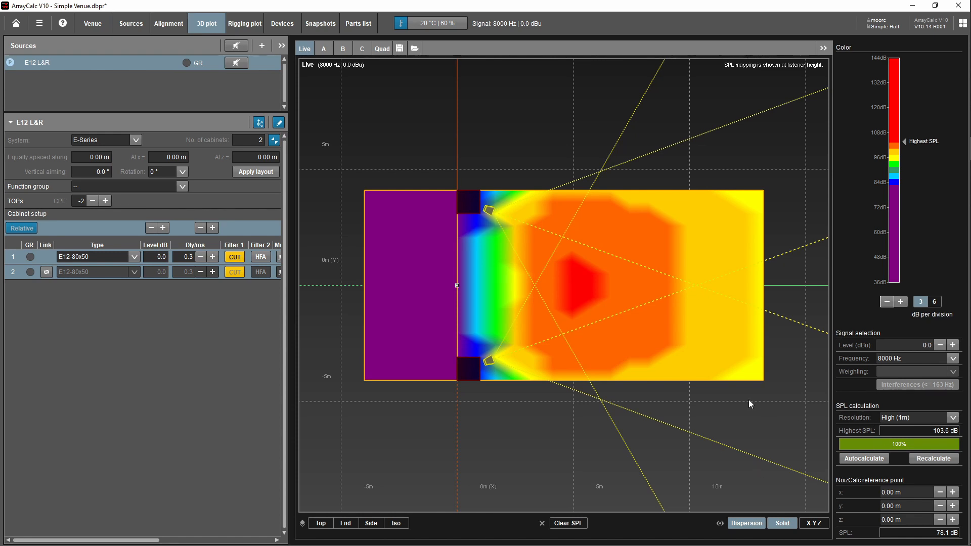
drag(745, 399, 726, 369)
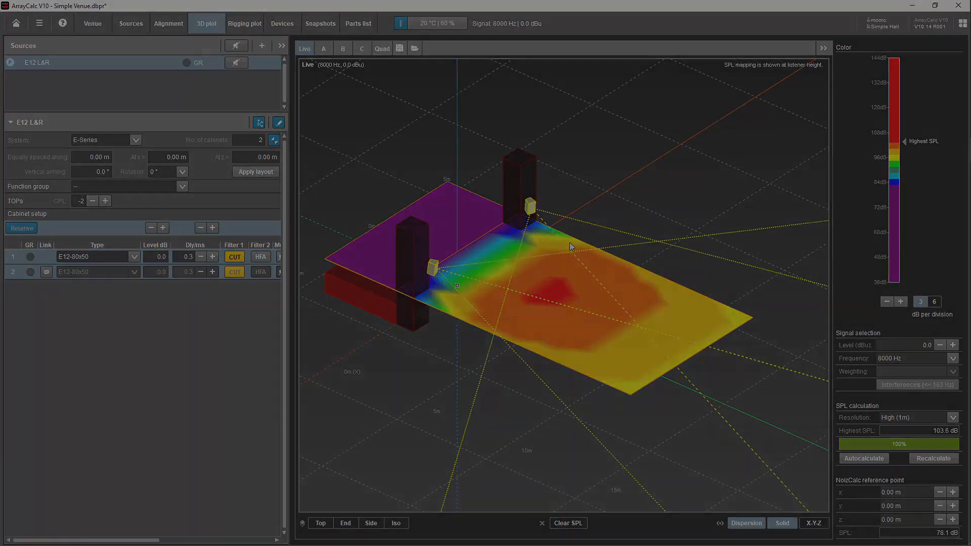